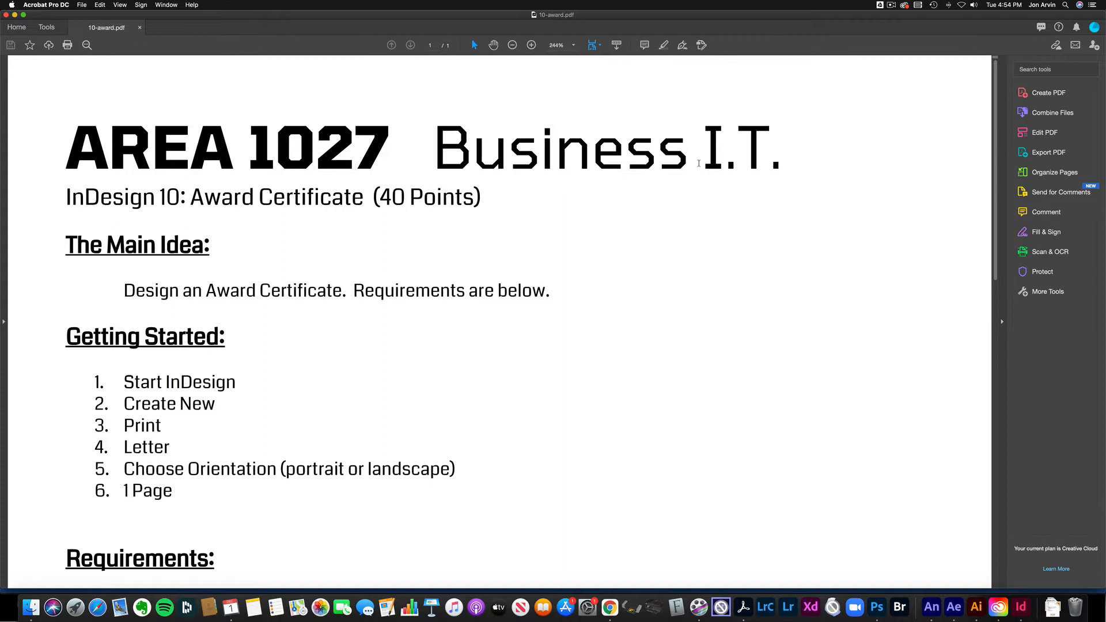
Read the assignment's title, main idea and Getting Started instructions in 10-award.pdf.
{"action": "left_click_drag", "start_coordinate": [183, 198], "coordinate": [374, 206]}
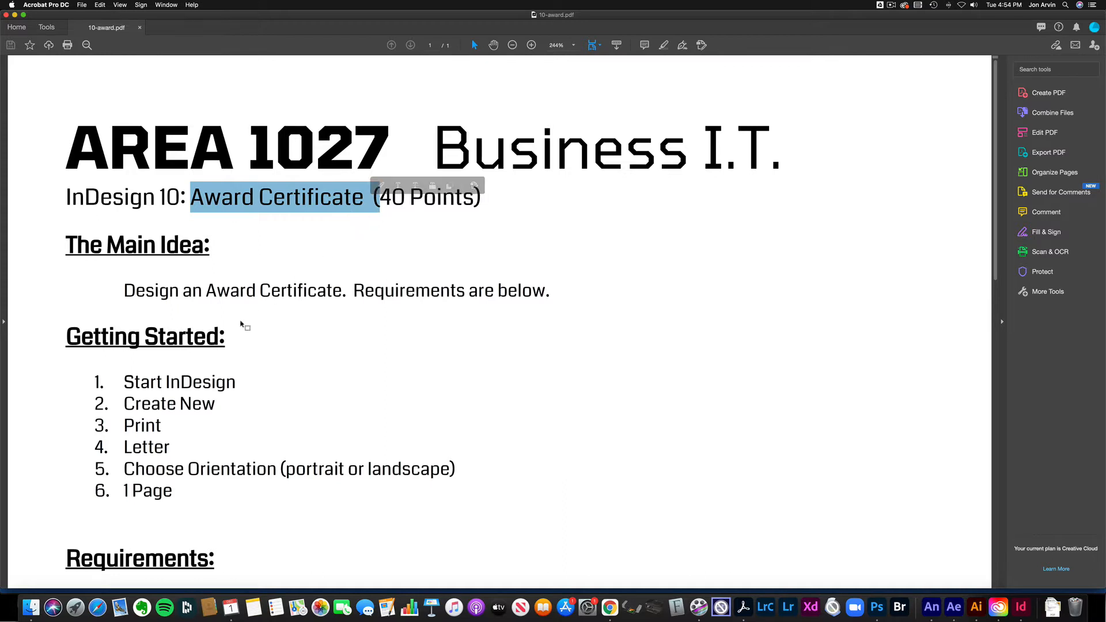
{"action": "left_click_drag", "start_coordinate": [205, 291], "coordinate": [306, 291]}
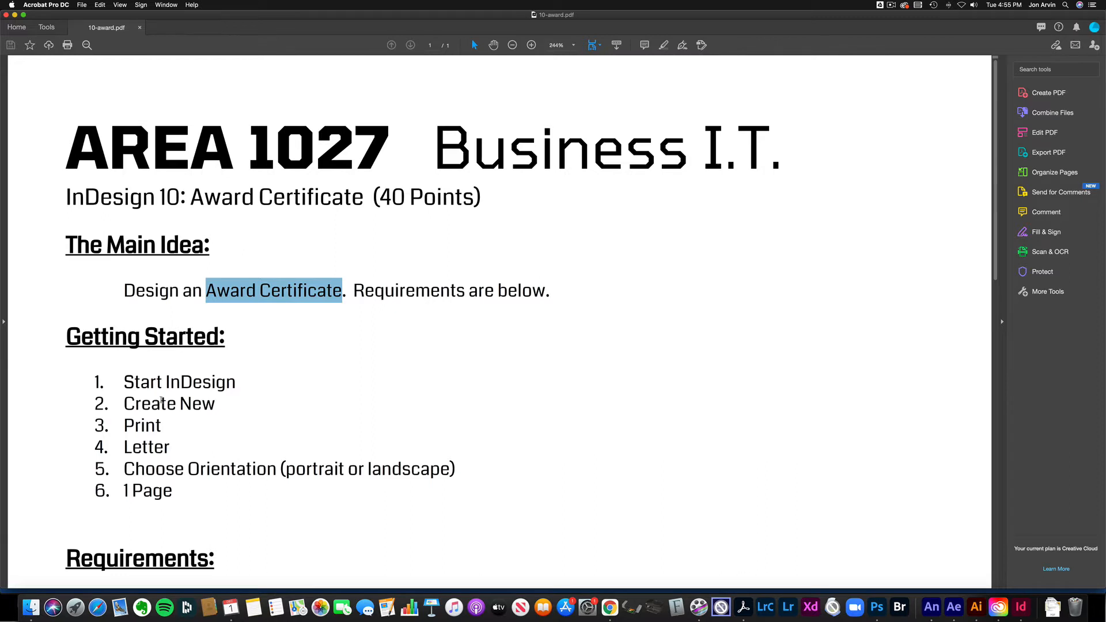
{"action": "left_click_drag", "start_coordinate": [117, 386], "coordinate": [183, 498]}
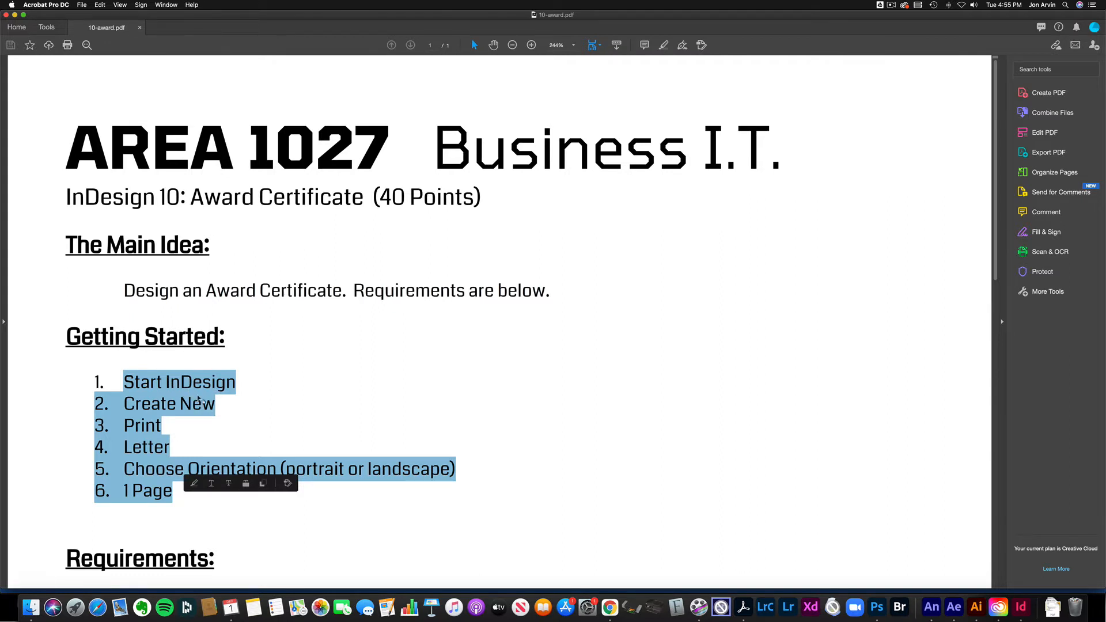
{"action": "scroll", "coordinate": [249, 426], "scroll_direction": "down", "scroll_amount": 5}
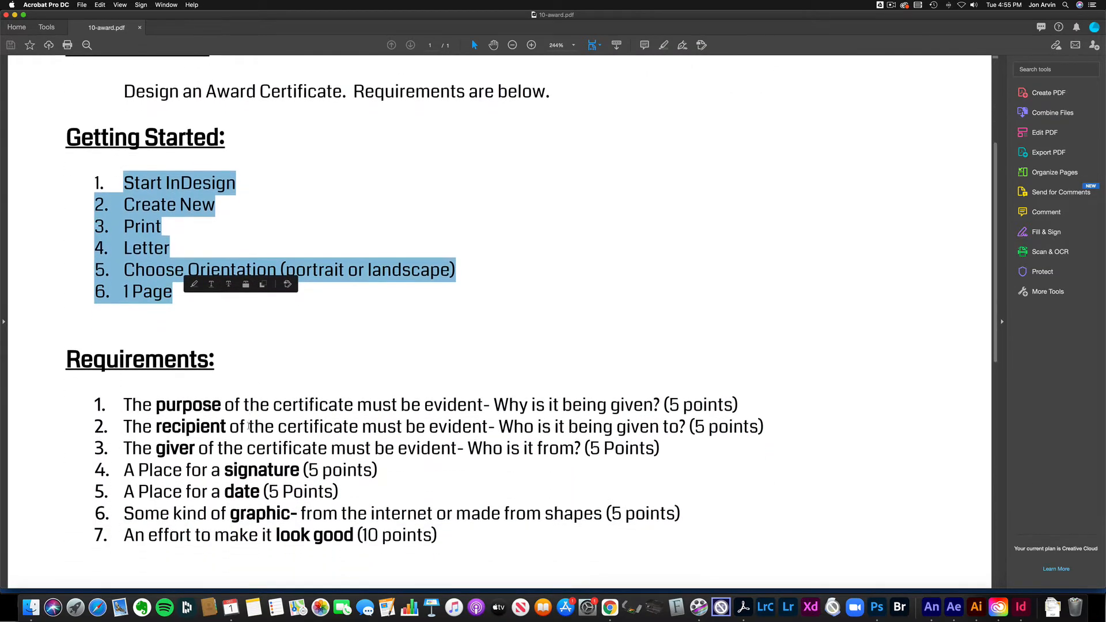
{"action": "scroll", "coordinate": [249, 426], "scroll_direction": "down", "scroll_amount": 3}
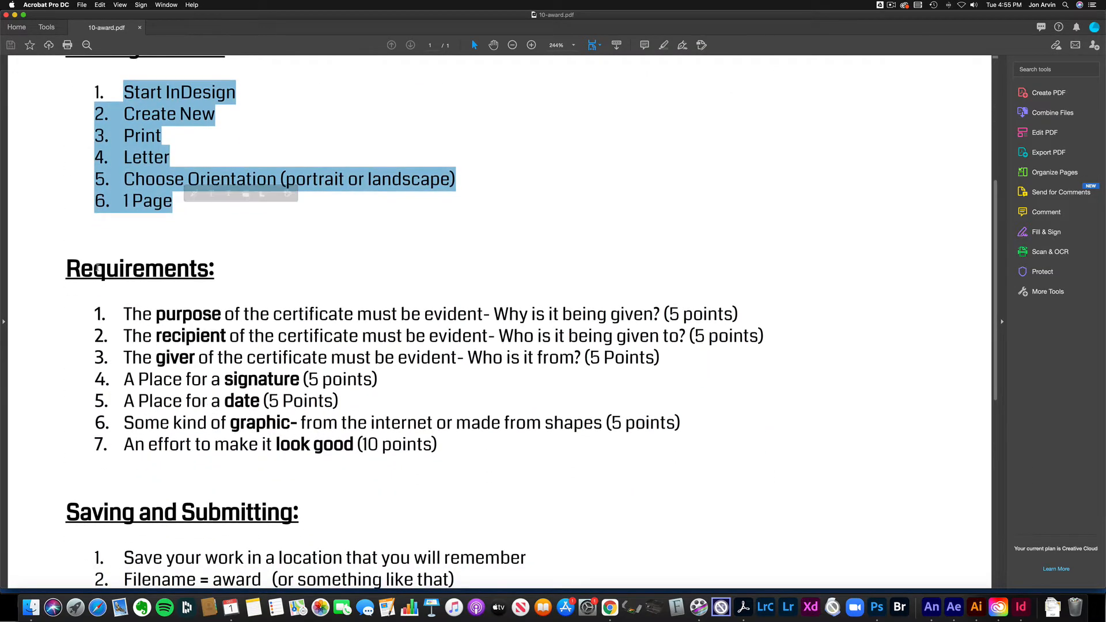
Review the seven certificate requirements in the Requirements section, from purpose, recipient and giver through signature, date, graphic and appearance.
{"action": "left_click_drag", "start_coordinate": [94, 269], "coordinate": [208, 271]}
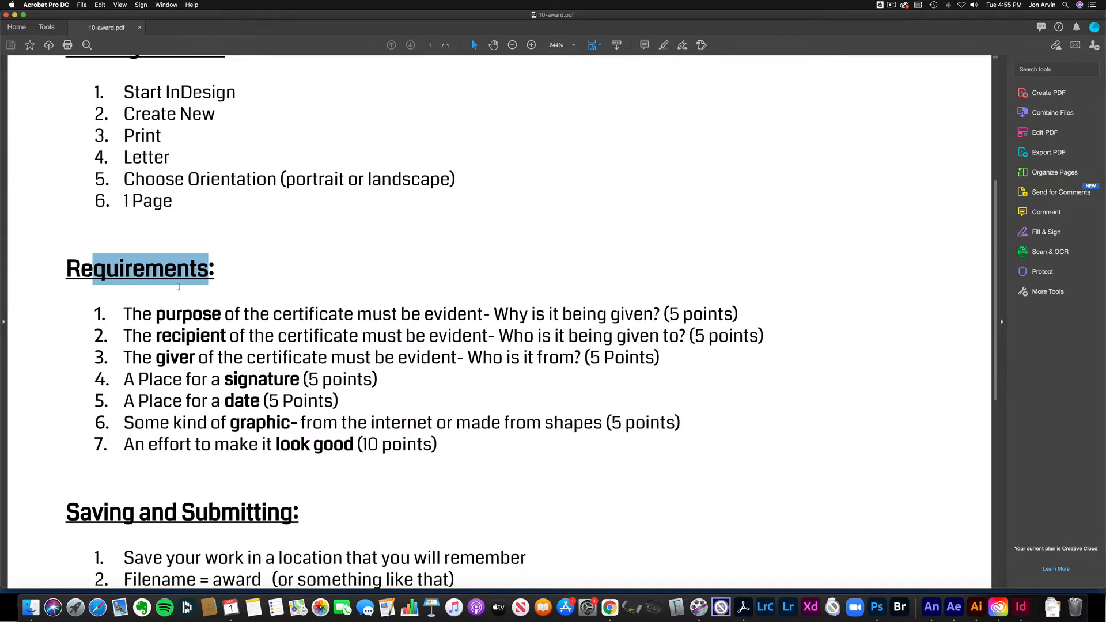
{"action": "double_click", "coordinate": [179, 314]}
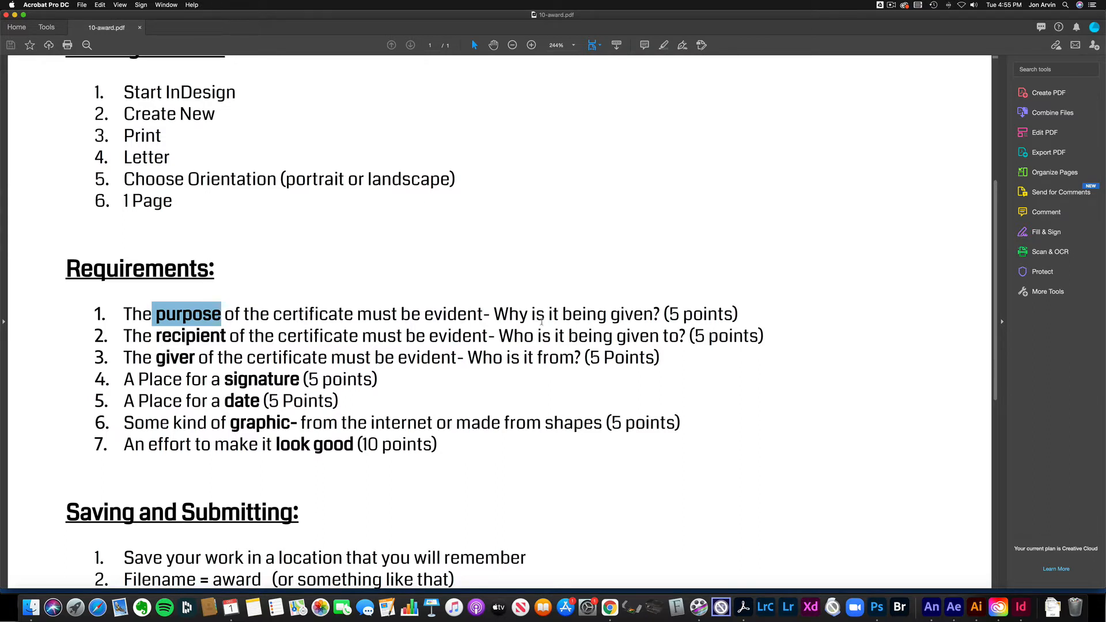
{"action": "left_click_drag", "start_coordinate": [493, 316], "coordinate": [653, 316]}
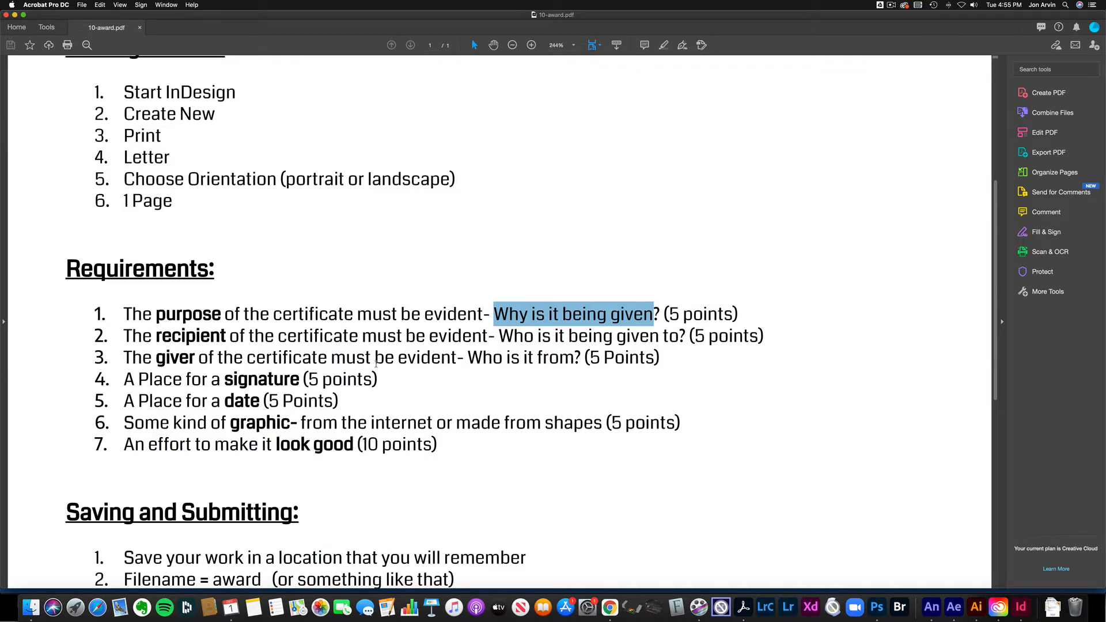
{"action": "double_click", "coordinate": [176, 335]}
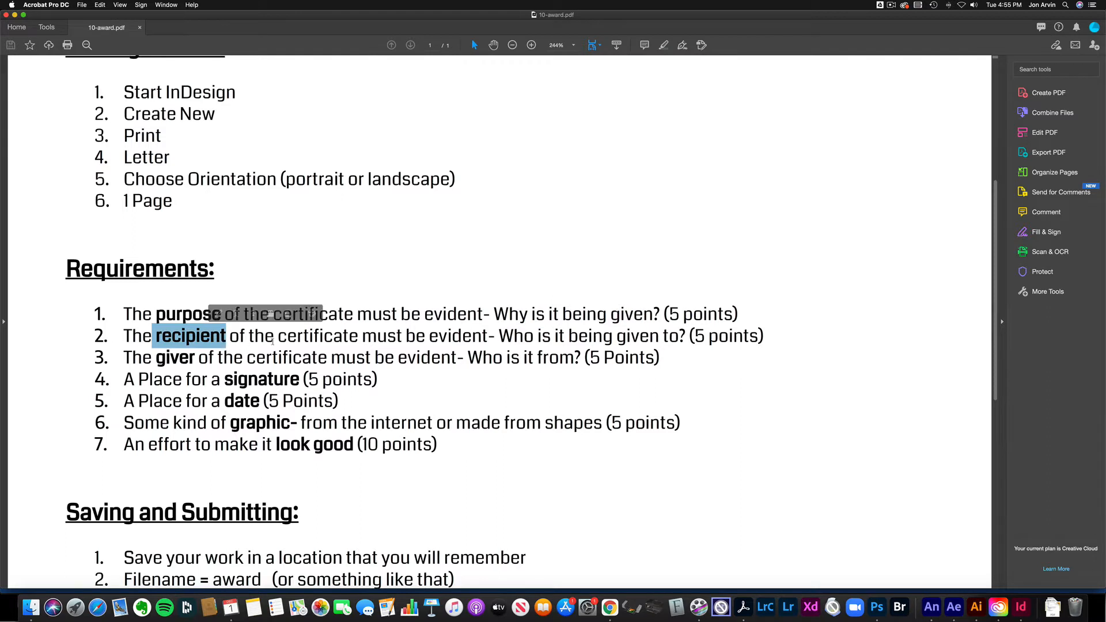
{"action": "left_click_drag", "start_coordinate": [496, 336], "coordinate": [686, 337]}
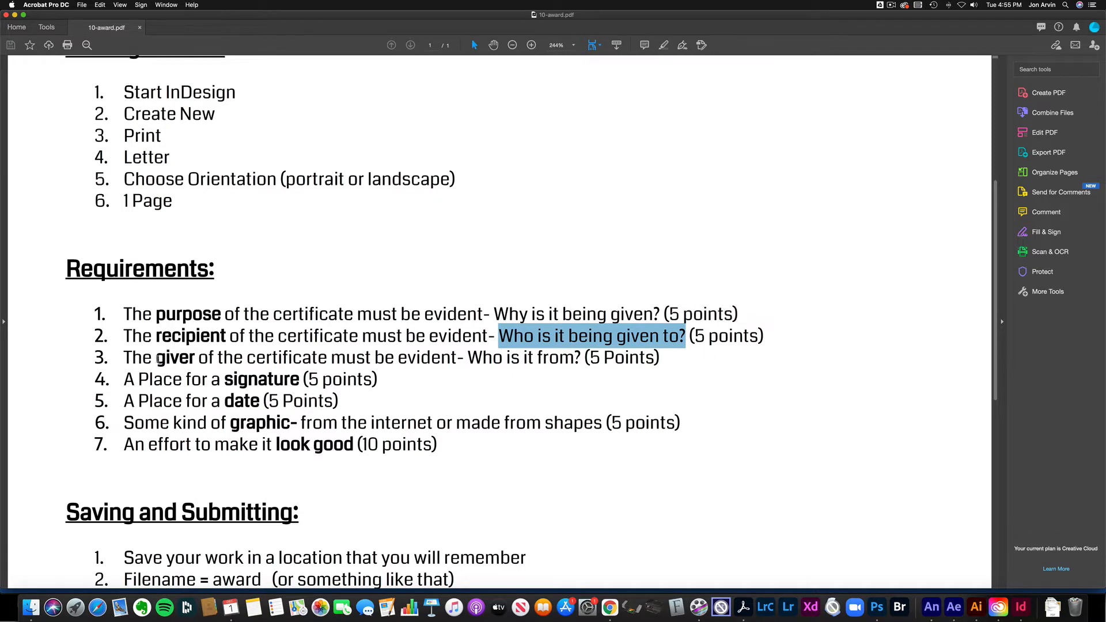
{"action": "left_click_drag", "start_coordinate": [155, 357], "coordinate": [198, 357]}
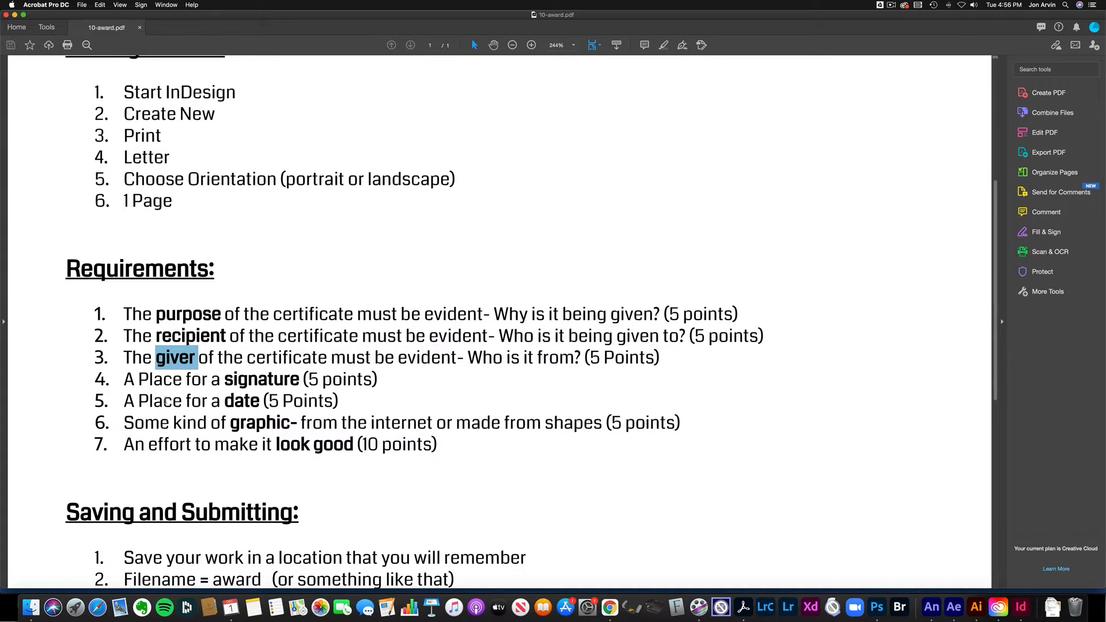
{"action": "left_click_drag", "start_coordinate": [134, 380], "coordinate": [282, 389]}
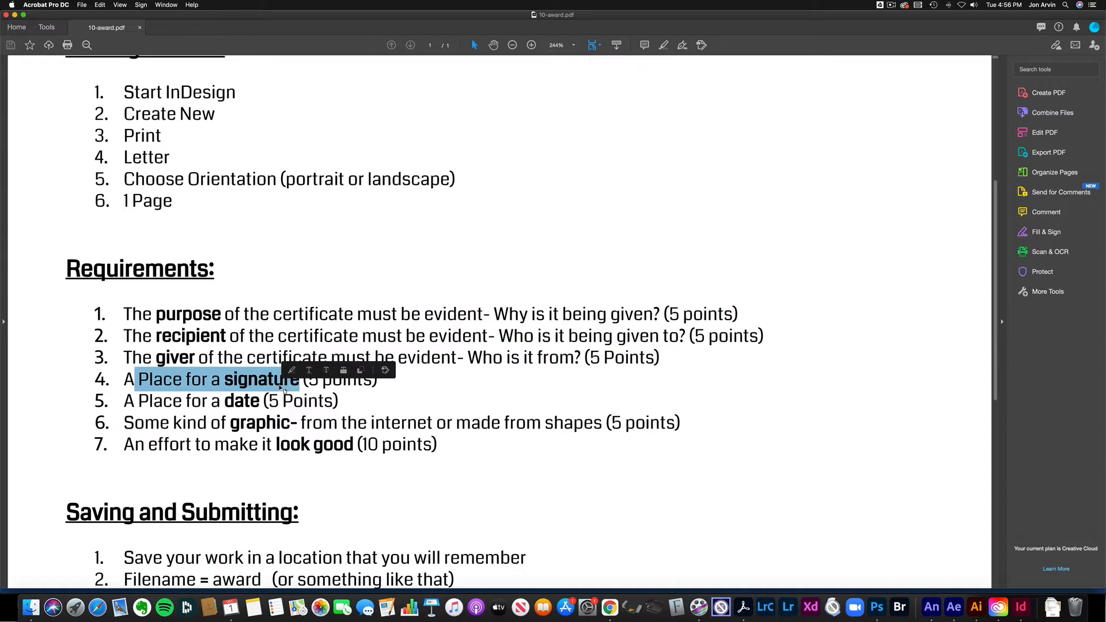
{"action": "mouse_move", "coordinate": [139, 401]}
{"action": "left_mouse_down"}
{"action": "mouse_move", "coordinate": [258, 402]}
{"action": "mouse_move", "coordinate": [245, 407]}
{"action": "left_mouse_up"}
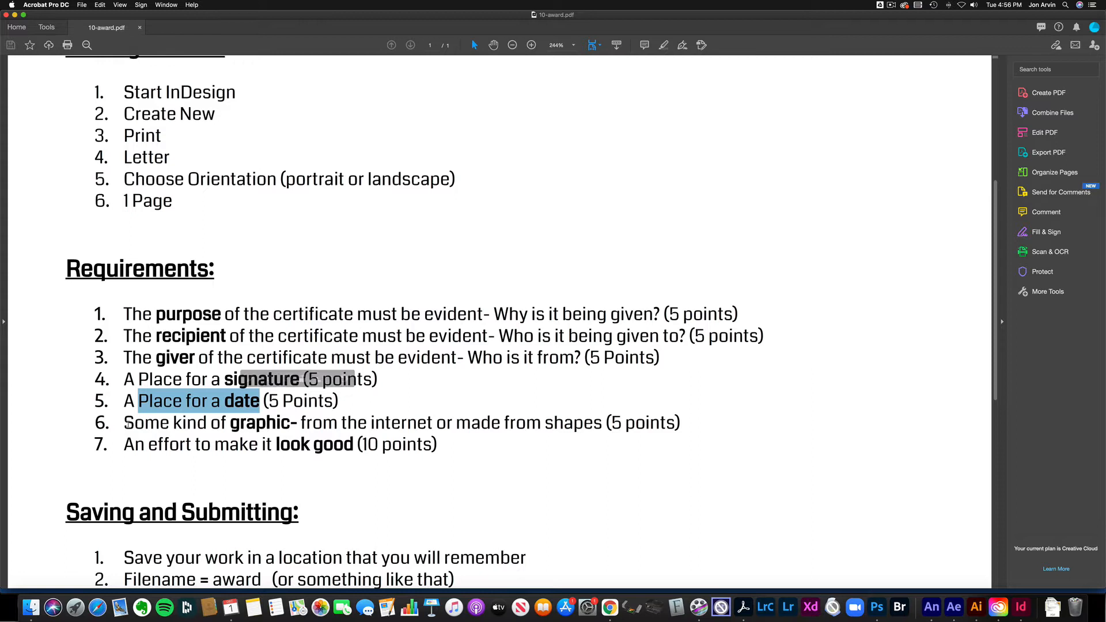
{"action": "left_click_drag", "start_coordinate": [124, 423], "coordinate": [290, 436]}
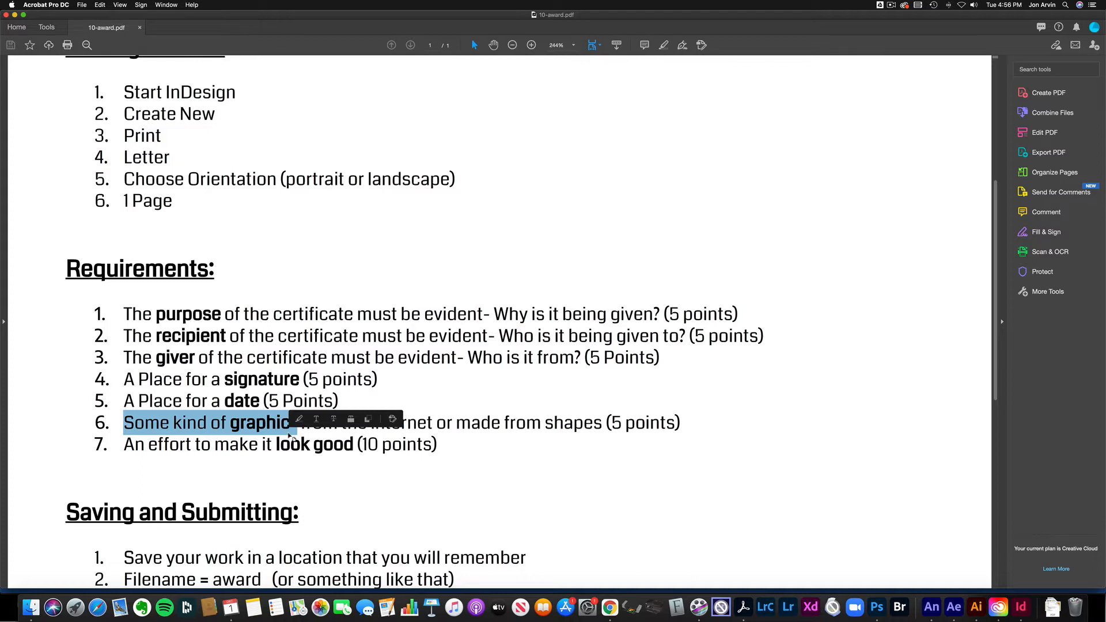
{"action": "double_click", "coordinate": [167, 445]}
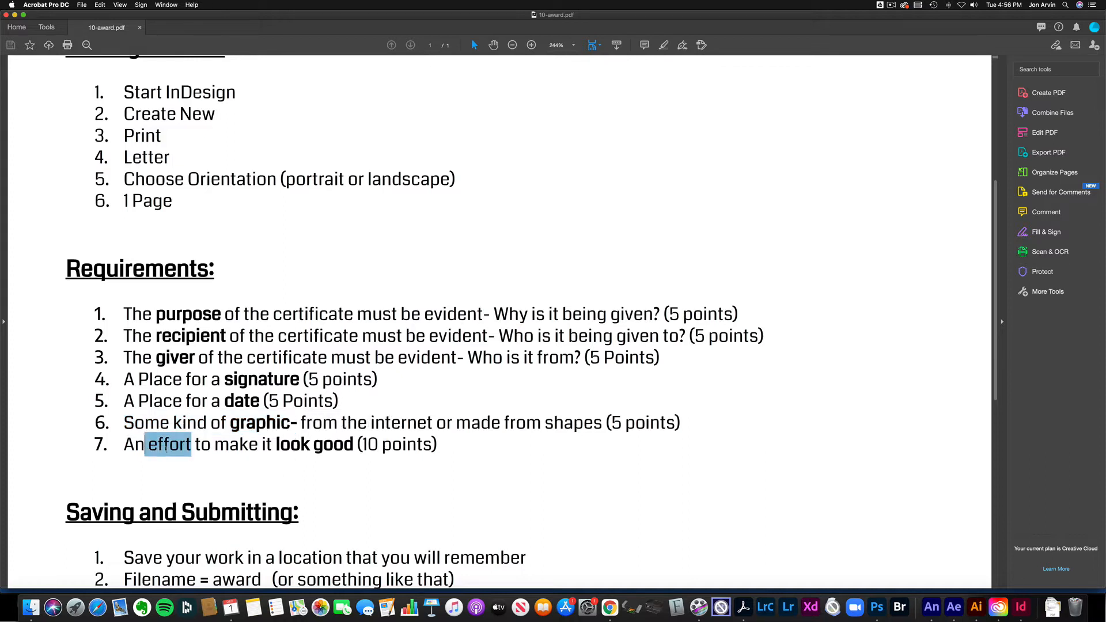
{"action": "left_click_drag", "start_coordinate": [167, 448], "coordinate": [349, 448]}
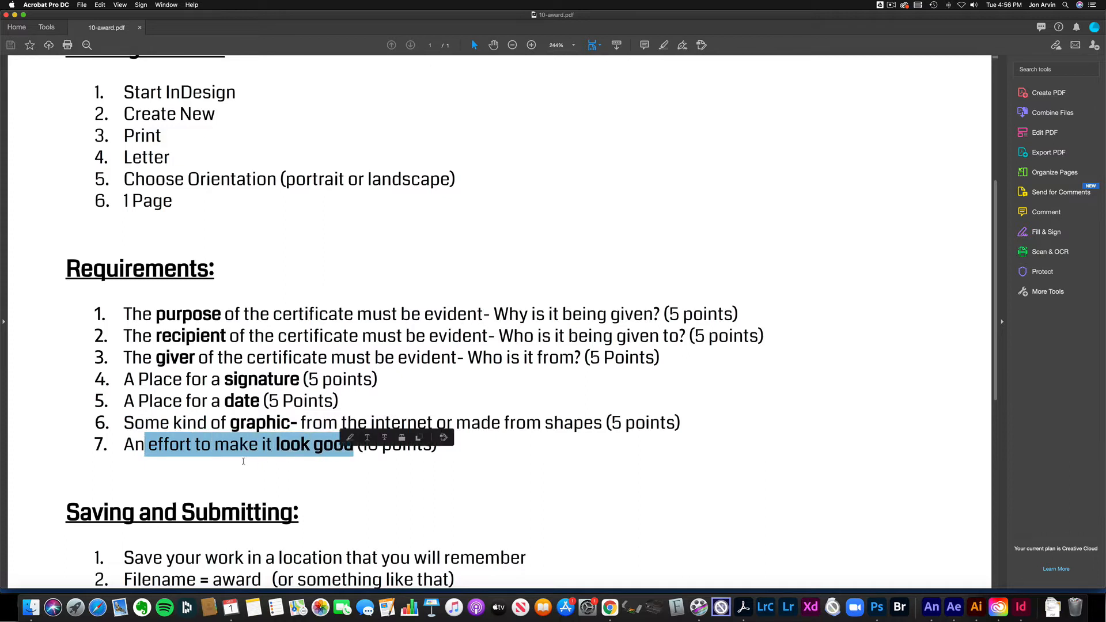
{"action": "left_click", "coordinate": [388, 462]}
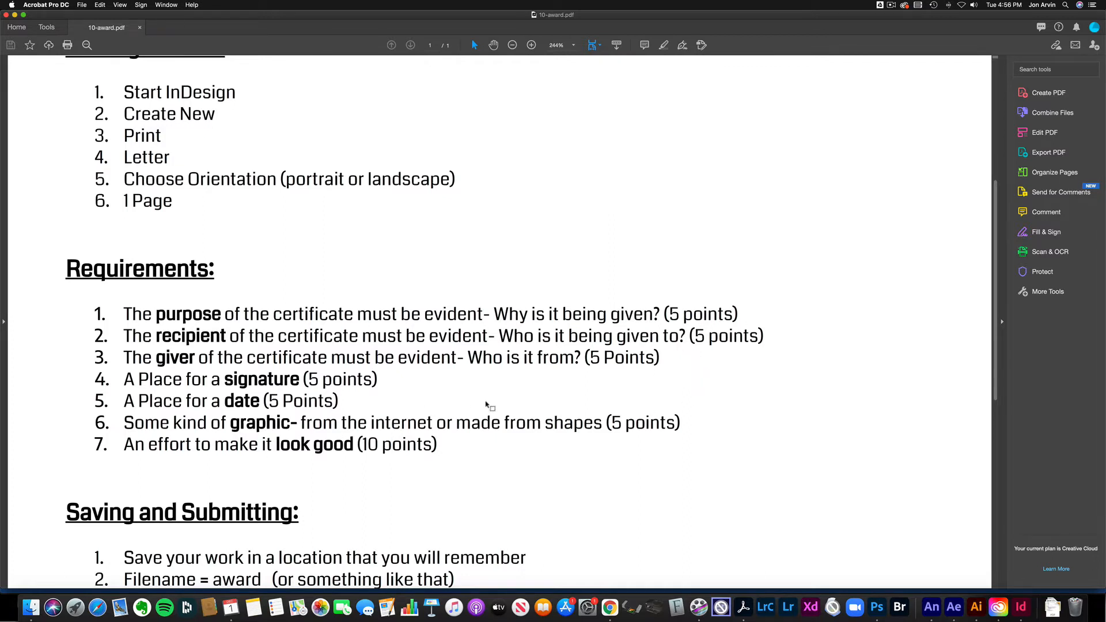
Read the Saving and Submitting instructions at the end of the assignment.
{"action": "scroll", "coordinate": [487, 405], "scroll_direction": "down", "scroll_amount": 2}
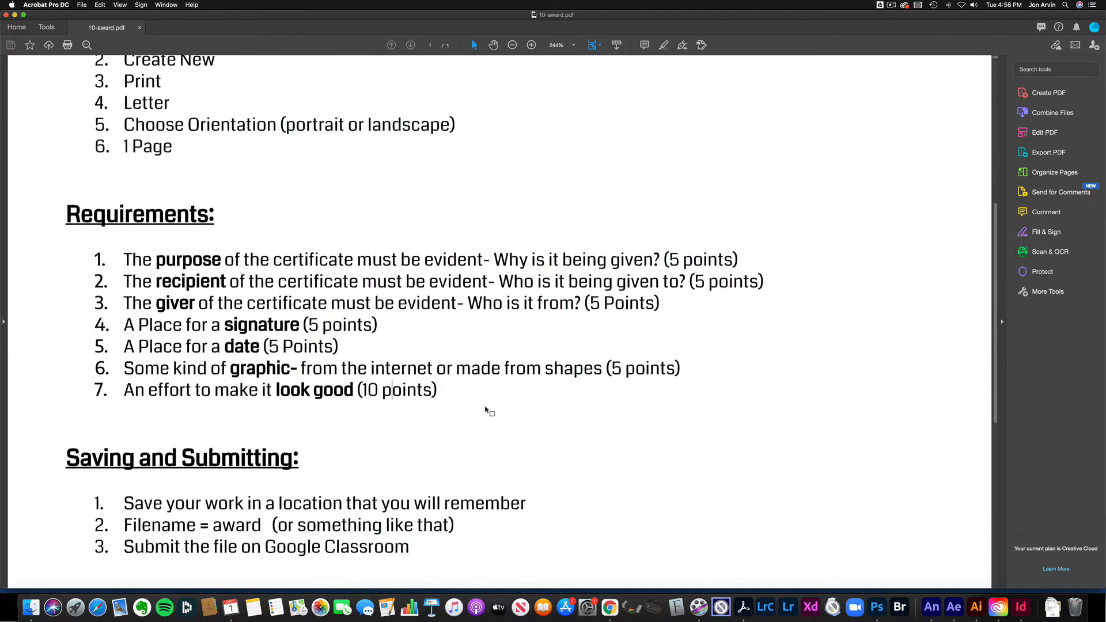
{"action": "scroll", "coordinate": [485, 410], "scroll_direction": "up", "scroll_amount": 2}
{"action": "scroll", "coordinate": [486, 410], "scroll_direction": "down", "scroll_amount": 4}
{"action": "scroll", "coordinate": [486, 409], "scroll_direction": "up", "scroll_amount": 3}
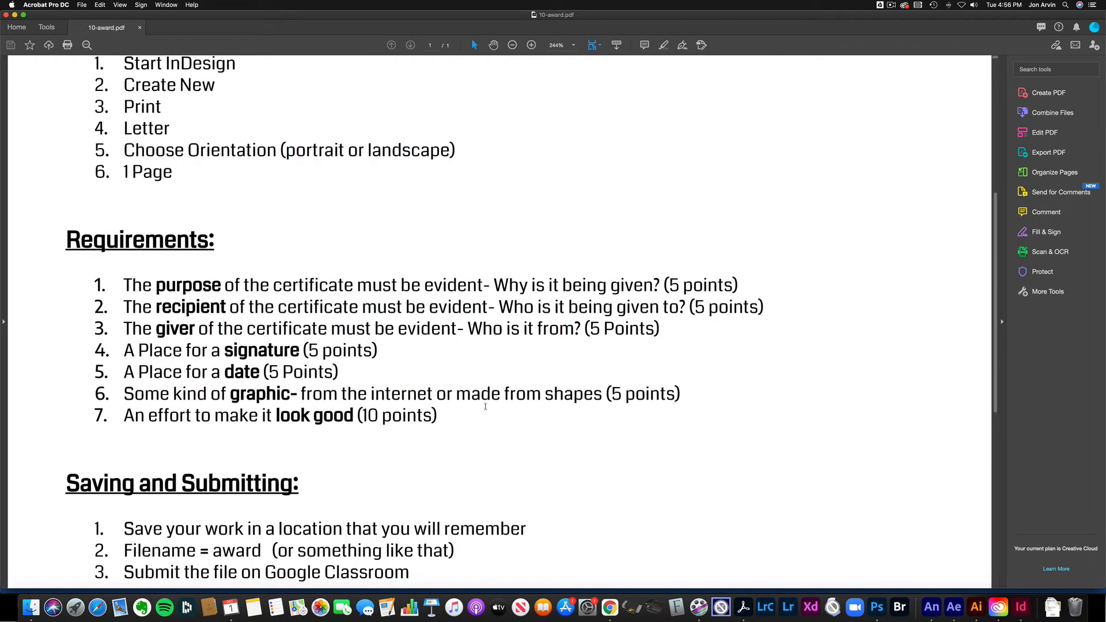
{"action": "scroll", "coordinate": [486, 403], "scroll_direction": "down", "scroll_amount": 3}
{"action": "scroll", "coordinate": [486, 404], "scroll_direction": "up", "scroll_amount": 2}
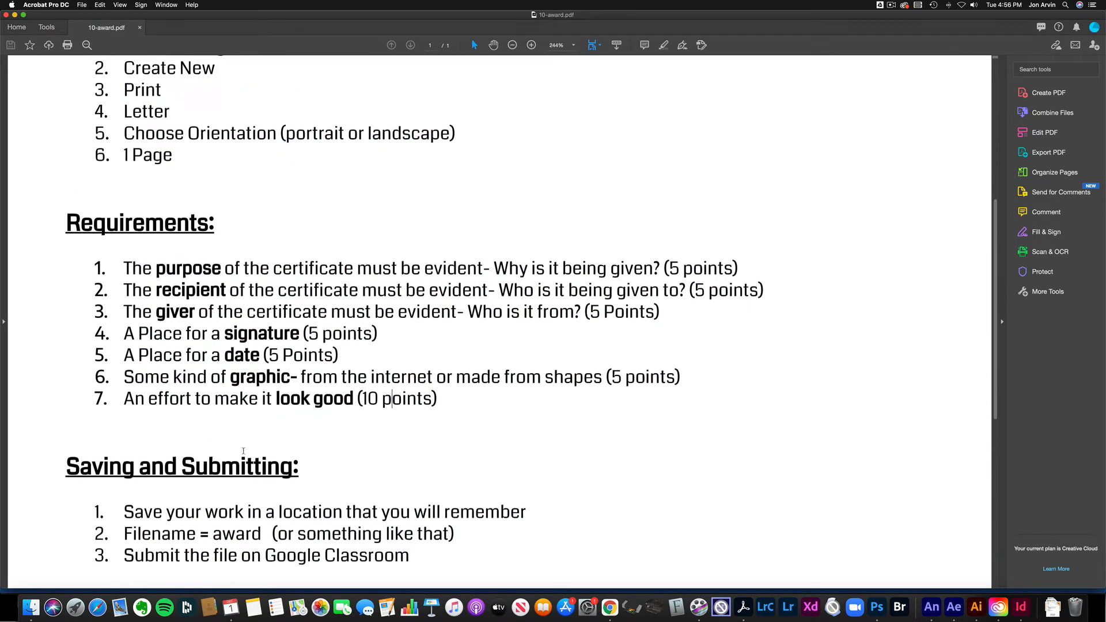
{"action": "left_click_drag", "start_coordinate": [139, 466], "coordinate": [410, 557]}
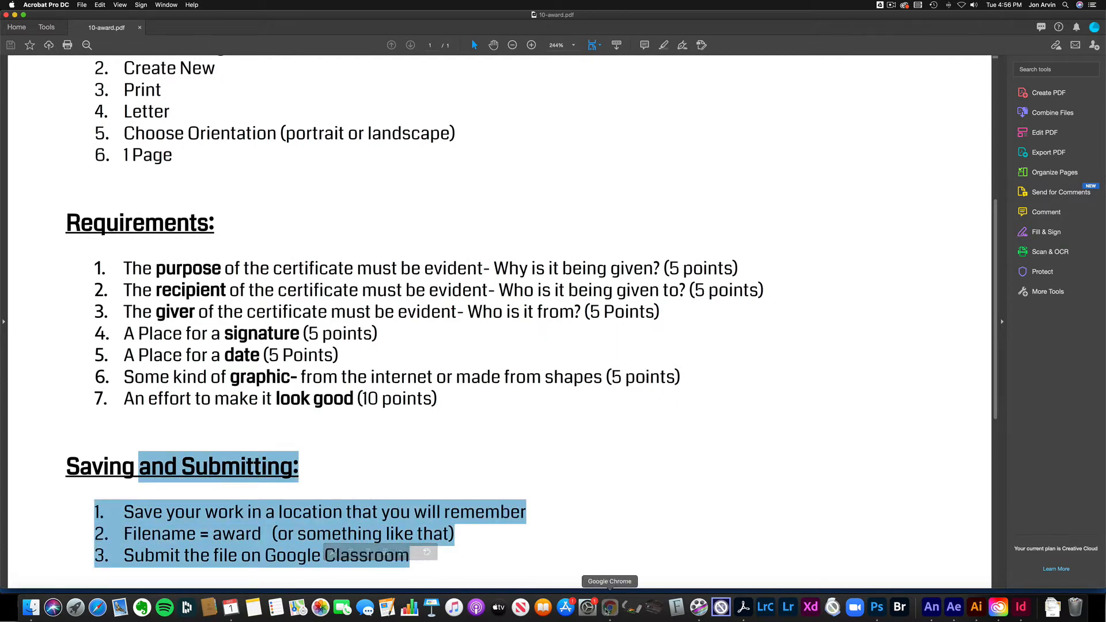
Switch to Chrome and examine the light bulb and bread graphics on the sample Good Idea Award certificate in Canva.
{"action": "left_click", "coordinate": [609, 607]}
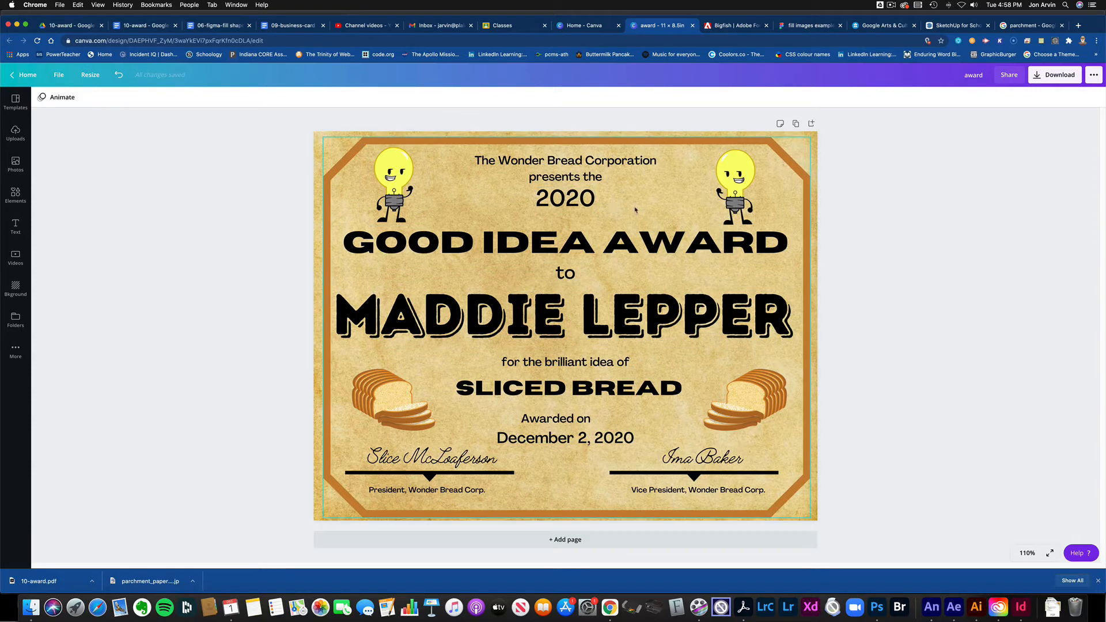
{"action": "left_click", "coordinate": [743, 176]}
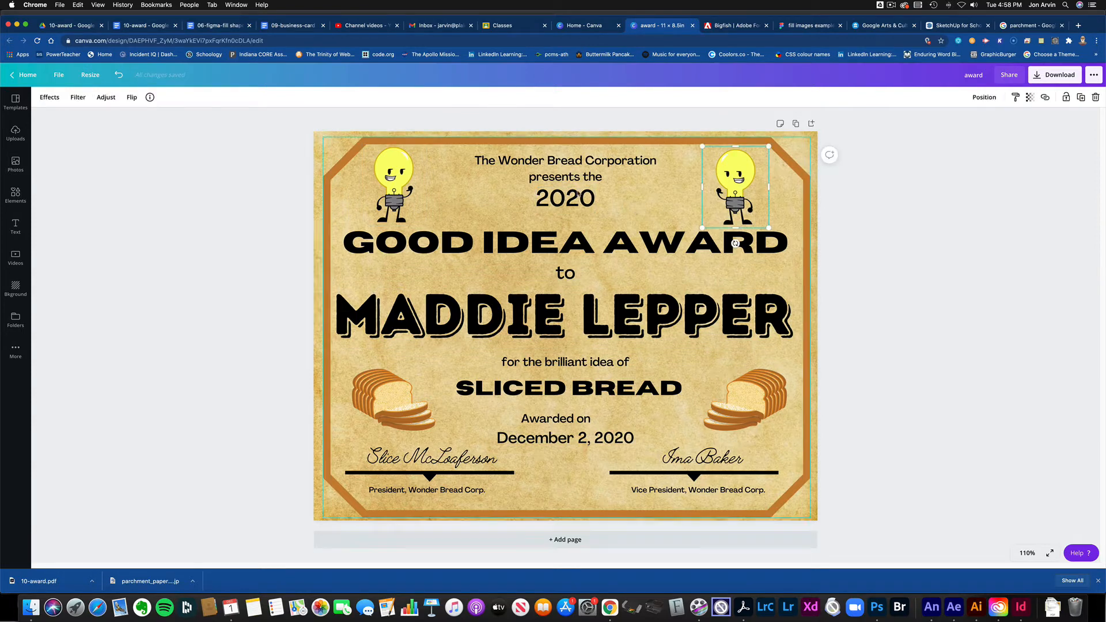
{"action": "left_click", "coordinate": [401, 190]}
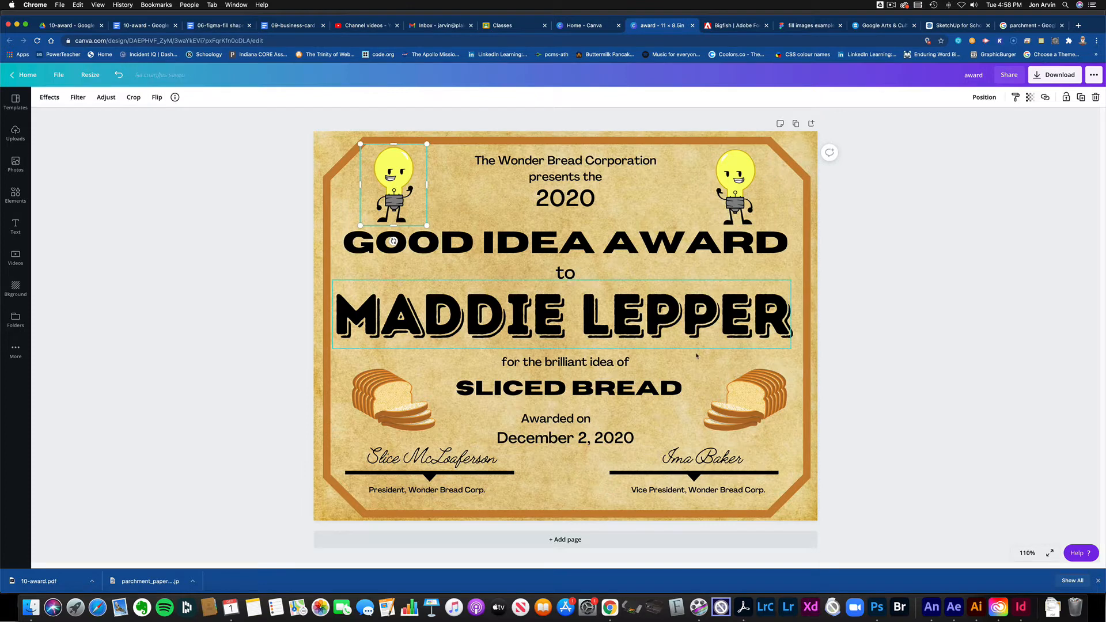
{"action": "left_click", "coordinate": [760, 396]}
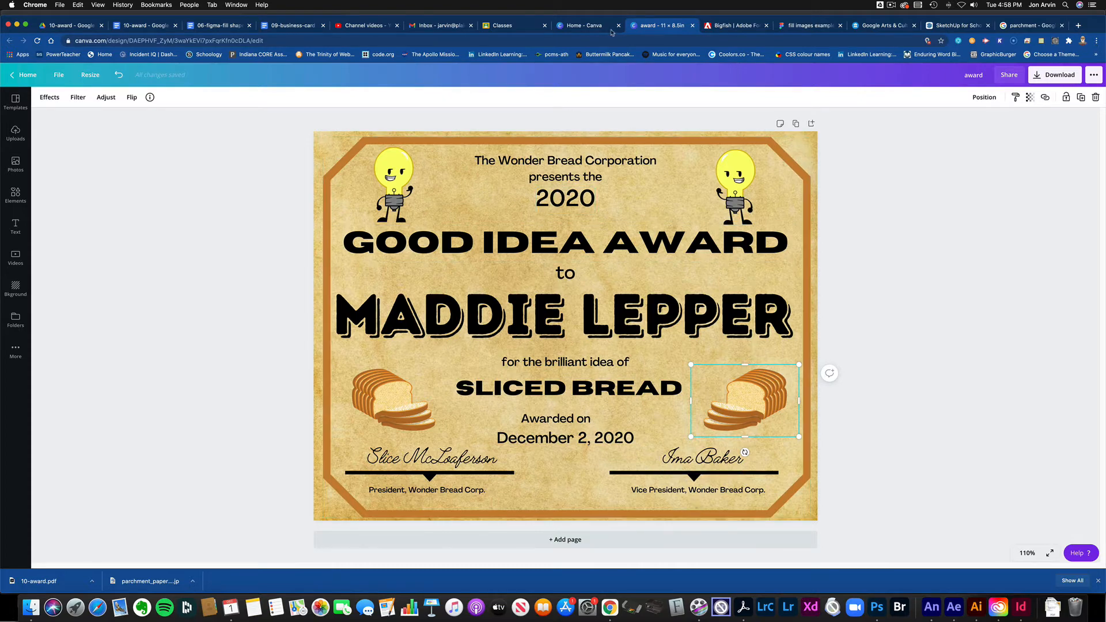
Go to the Canva home page, sign out of the account and dismiss the Google sign-in prompt.
{"action": "left_click", "coordinate": [593, 26]}
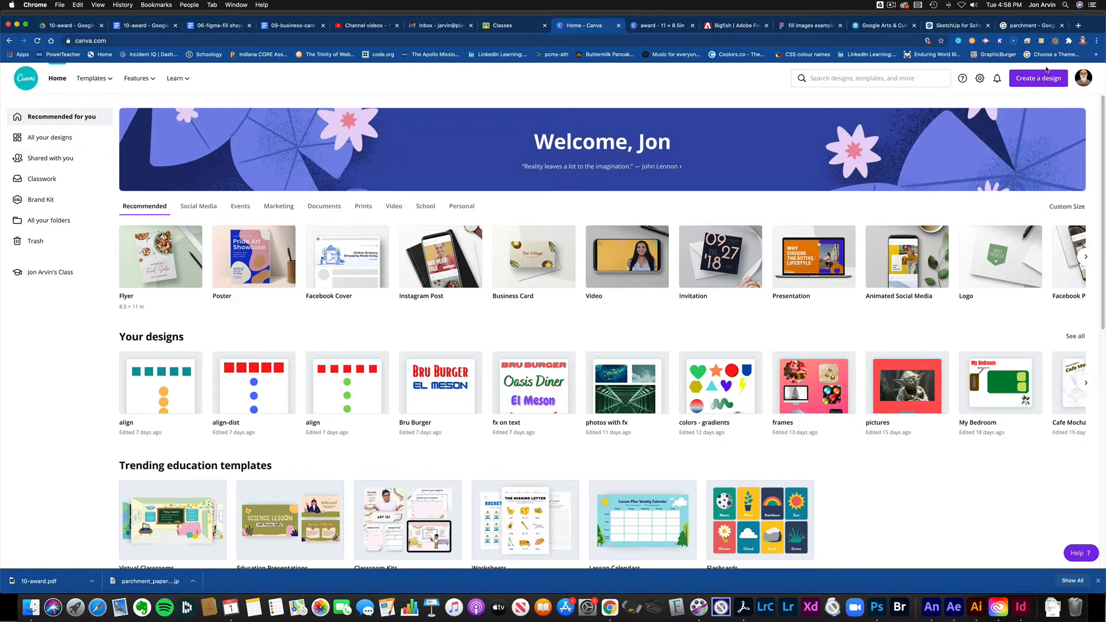
{"action": "left_click", "coordinate": [1083, 78]}
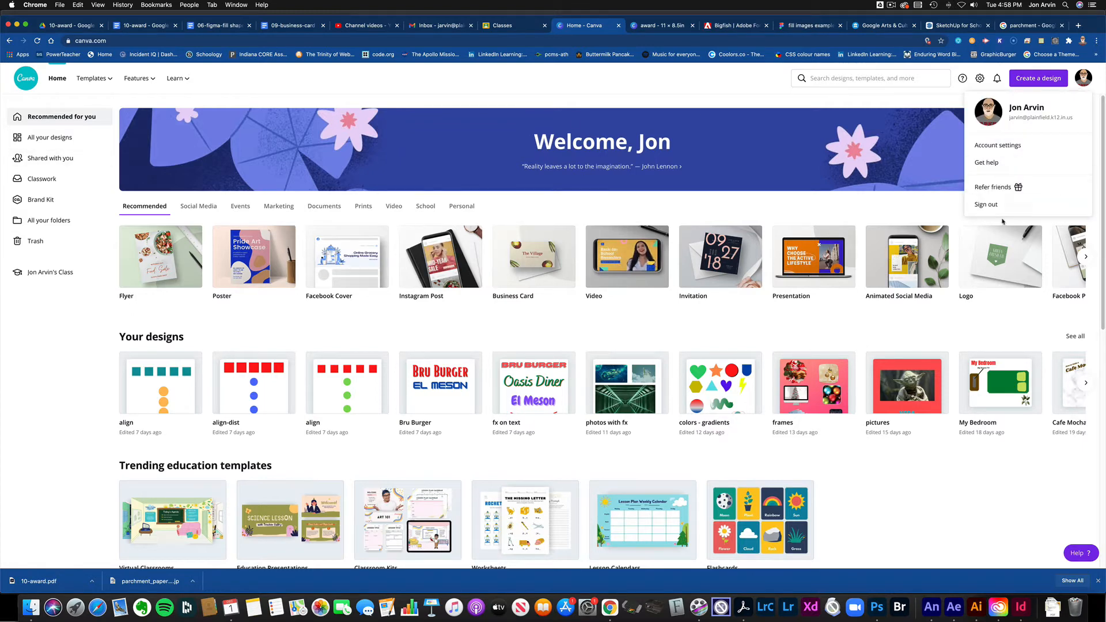
{"action": "left_click", "coordinate": [986, 205]}
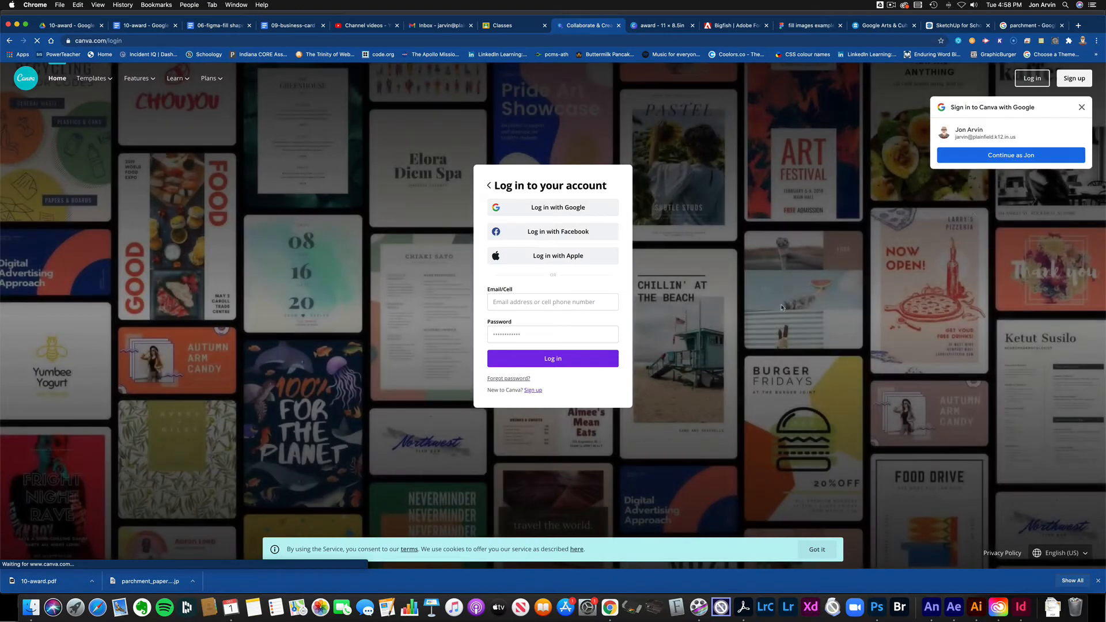
{"action": "left_click", "coordinate": [1081, 107]}
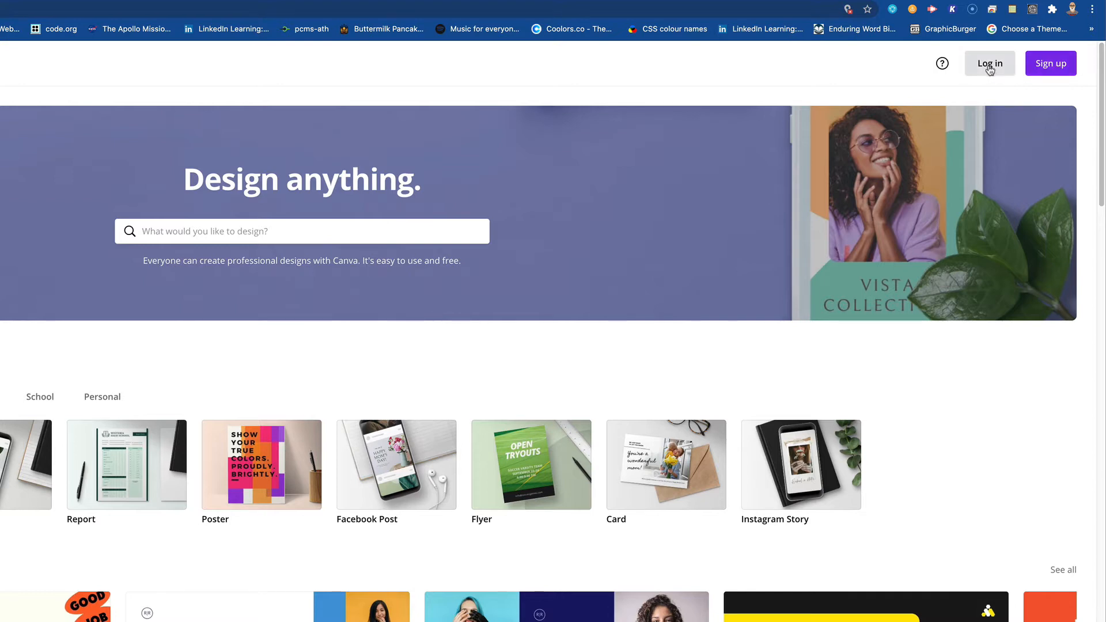
Log in to Canva with Google using the existing school account.
{"action": "left_click", "coordinate": [990, 64]}
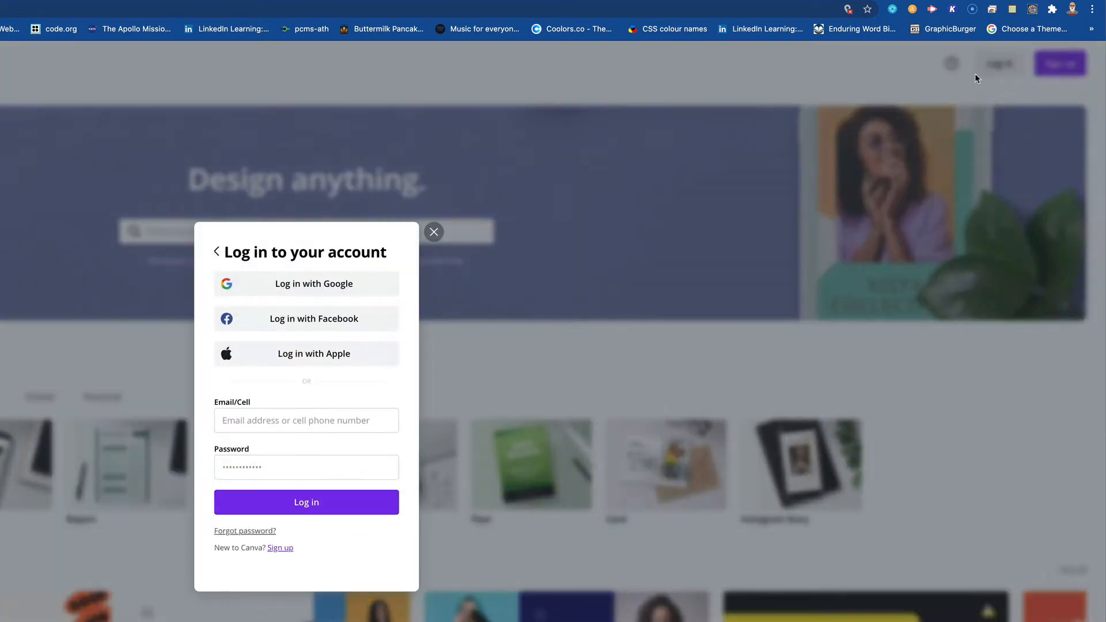
{"action": "left_click", "coordinate": [333, 286]}
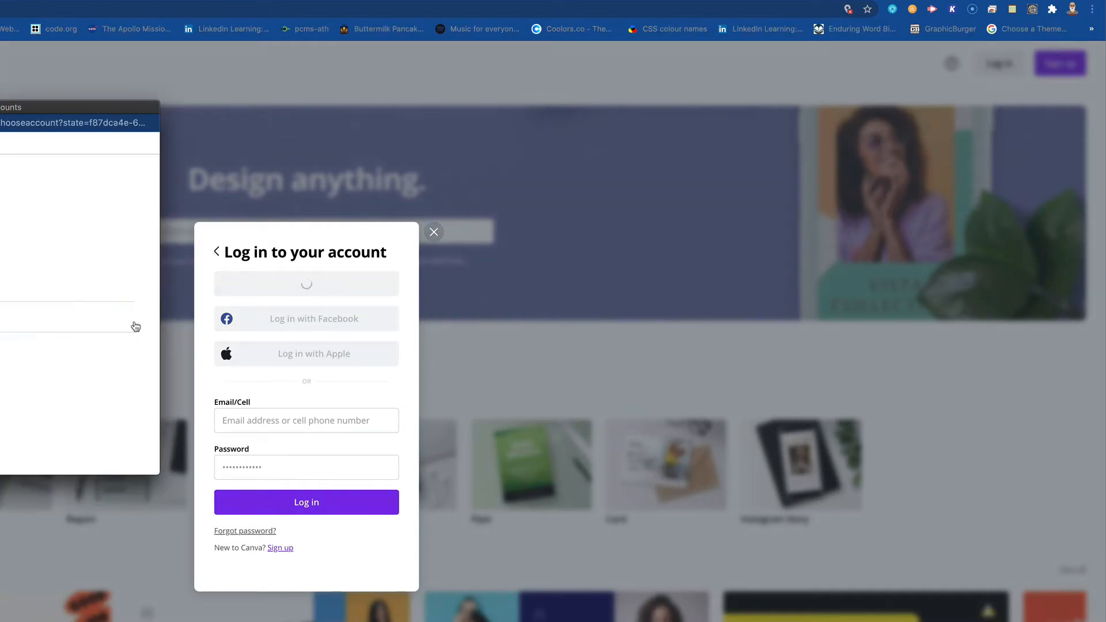
{"action": "left_click_drag", "start_coordinate": [20, 114], "coordinate": [317, 194]}
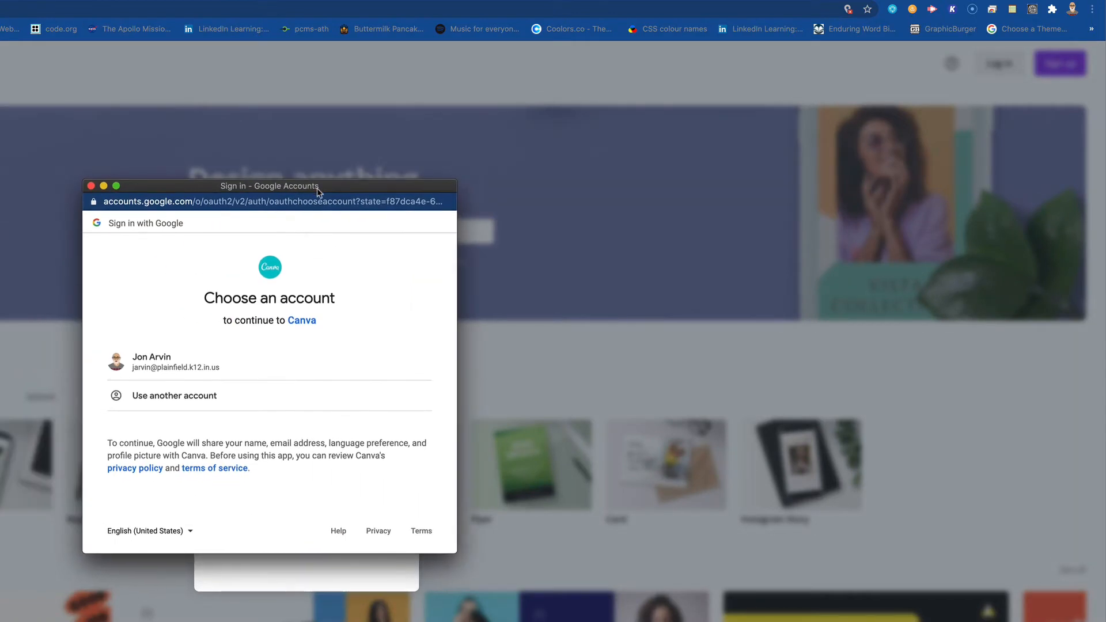
{"action": "left_click", "coordinate": [194, 365]}
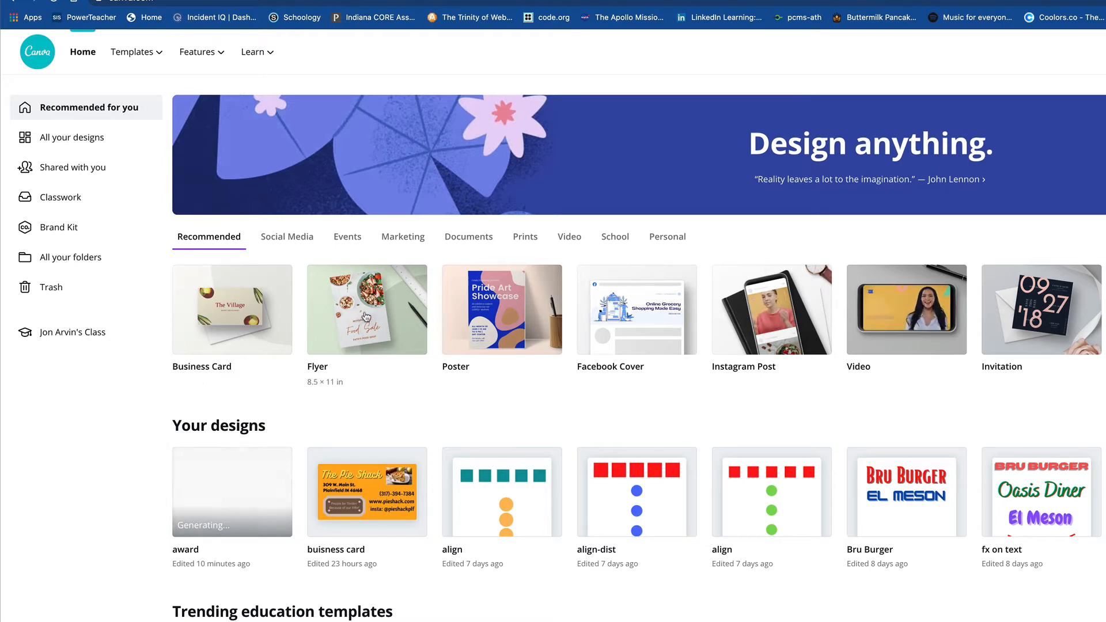
Create a blank flyer and resize it to a landscape custom size of 11 × 8.5 in.
{"action": "left_click", "coordinate": [358, 324]}
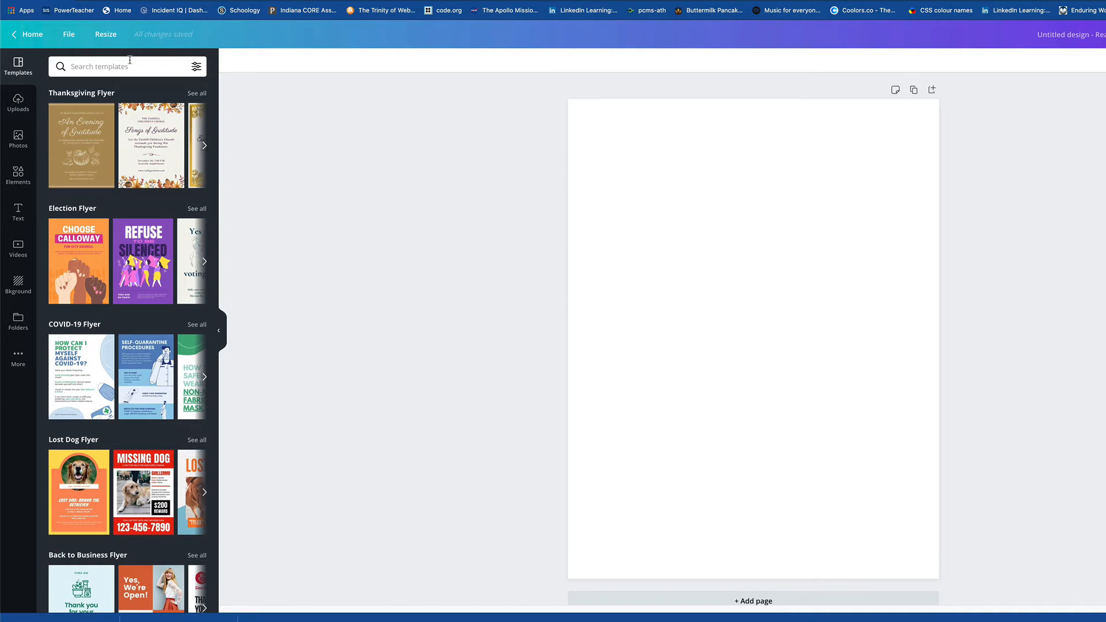
{"action": "left_click", "coordinate": [106, 35]}
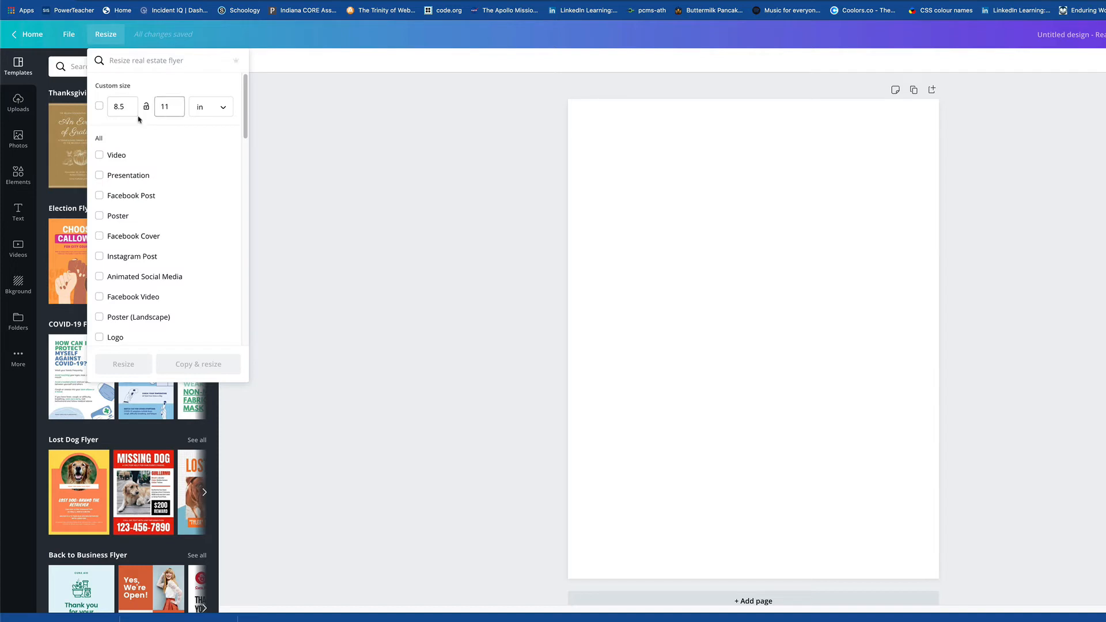
{"action": "left_click_drag", "start_coordinate": [127, 108], "coordinate": [98, 110]}
{"action": "type", "text": "11"}
{"action": "left_click_drag", "start_coordinate": [172, 107], "coordinate": [155, 107]}
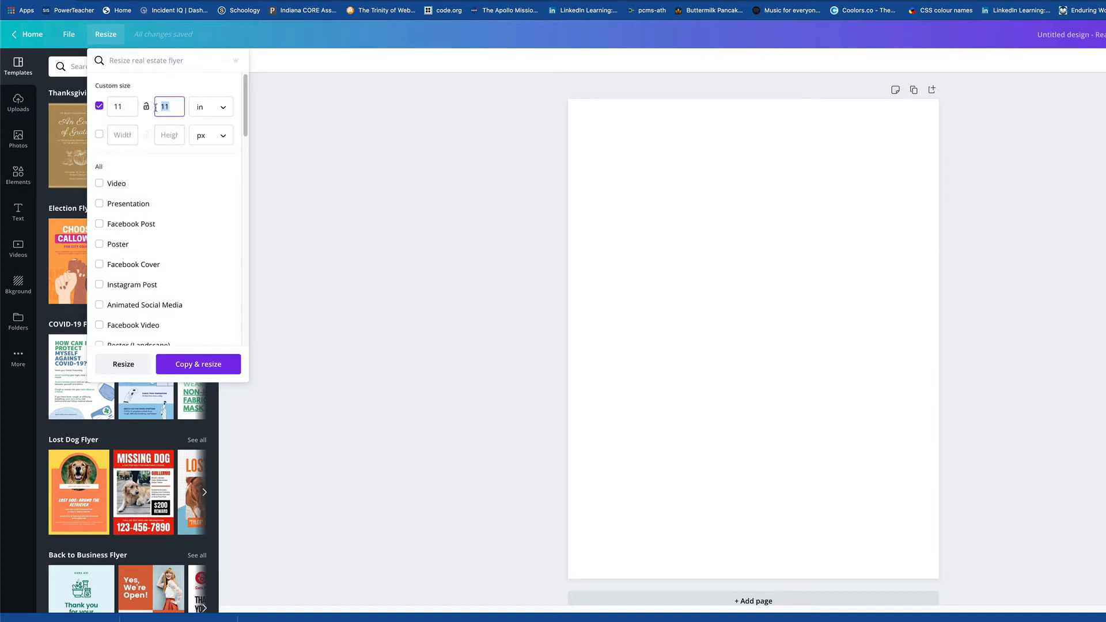
{"action": "type", "text": "8.5"}
{"action": "left_click", "coordinate": [124, 365]}
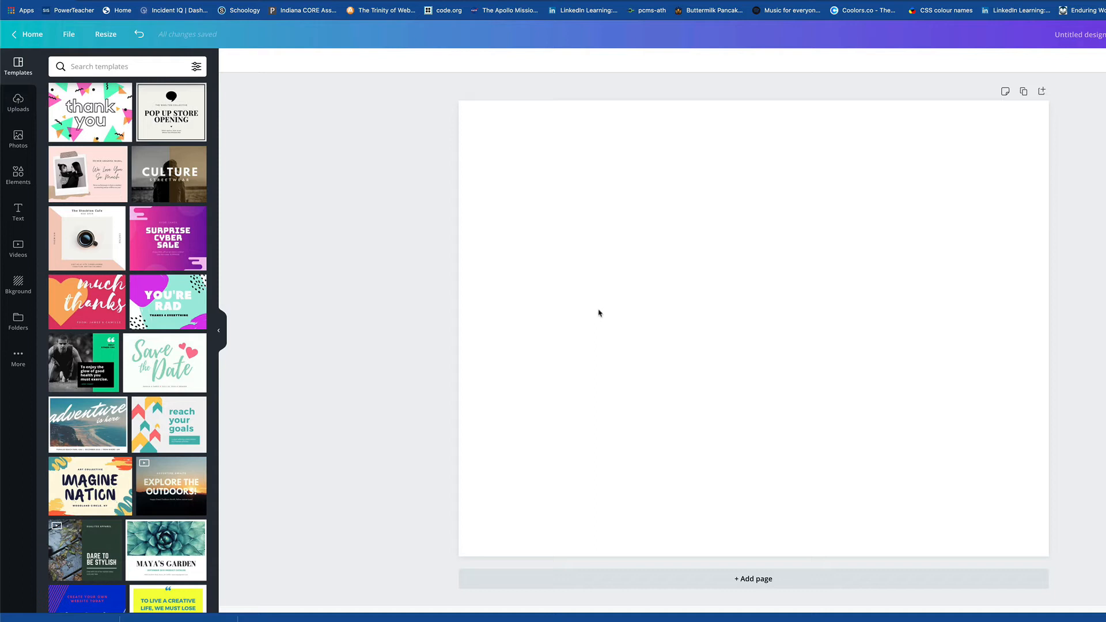
{"action": "left_click", "coordinate": [16, 145]}
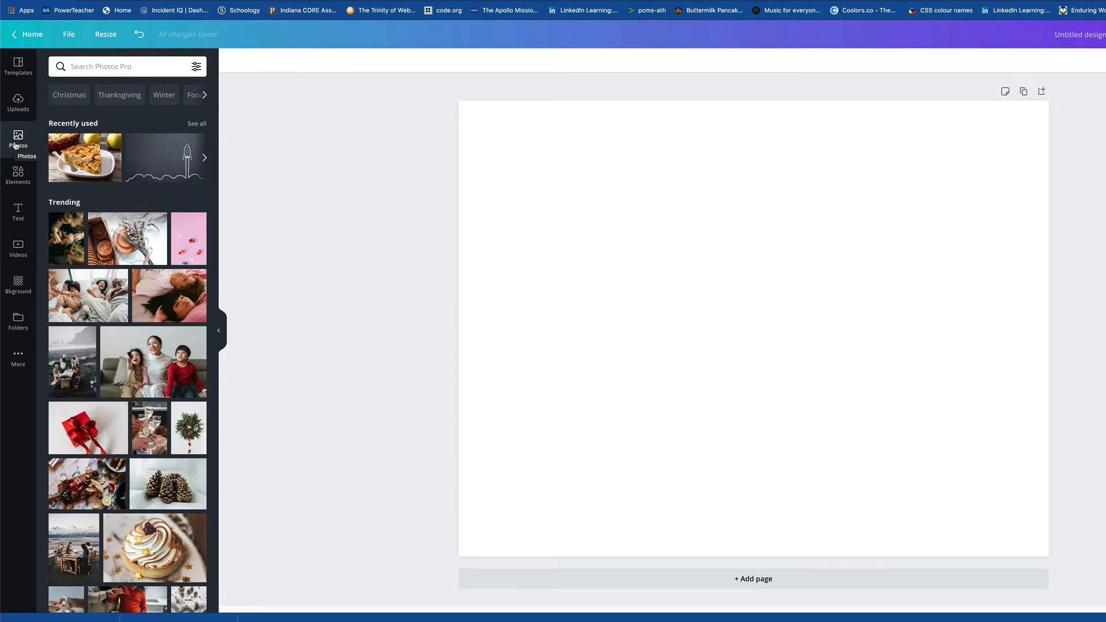
{"action": "left_click", "coordinate": [17, 282]}
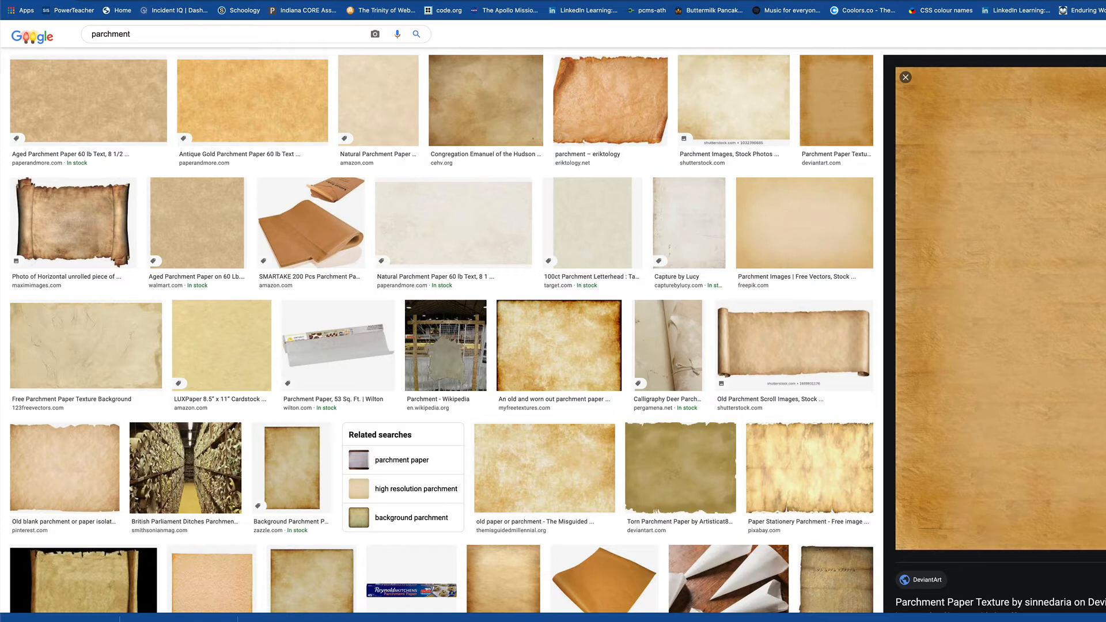
{"action": "key", "text": "ctrl+Tab"}
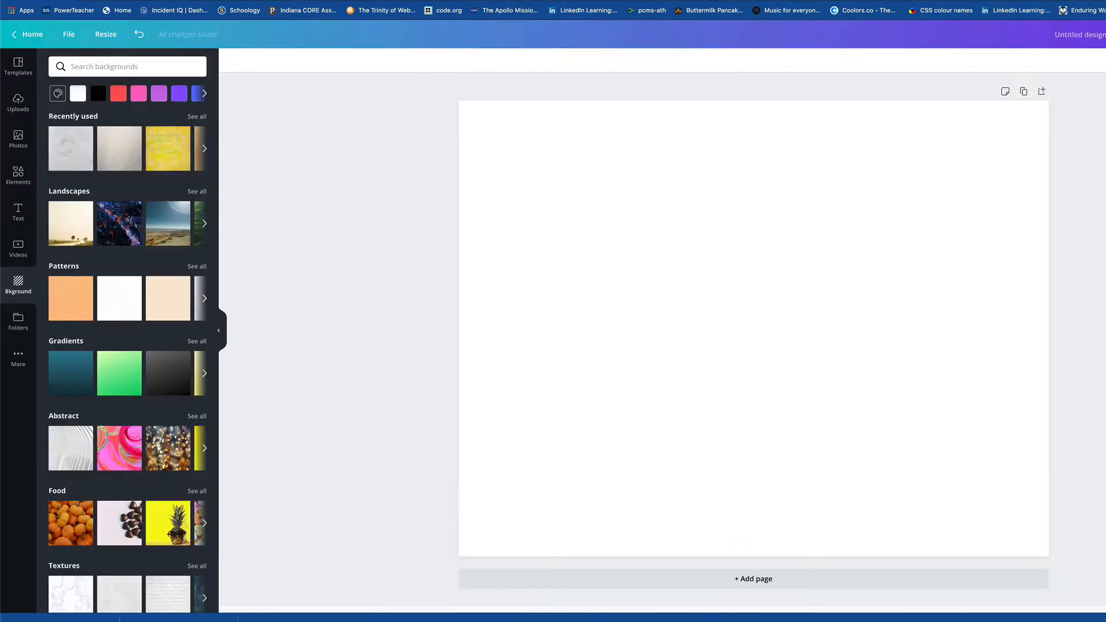
Upload Parchment-Background.jpg from the 10-award folder on the device.
{"action": "left_click", "coordinate": [16, 108]}
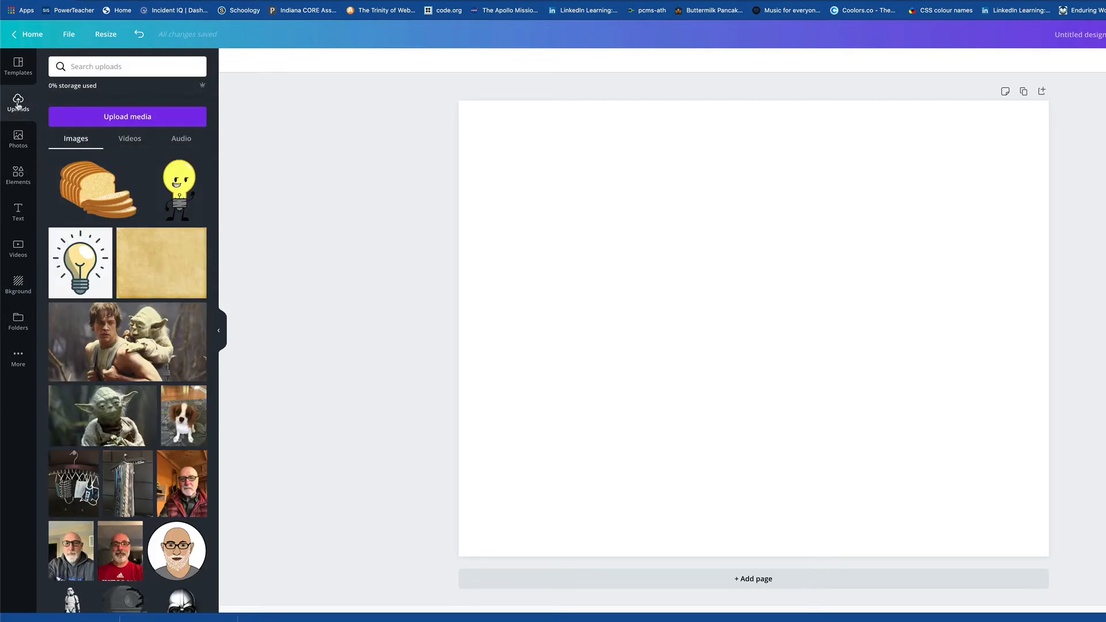
{"action": "left_click", "coordinate": [100, 117]}
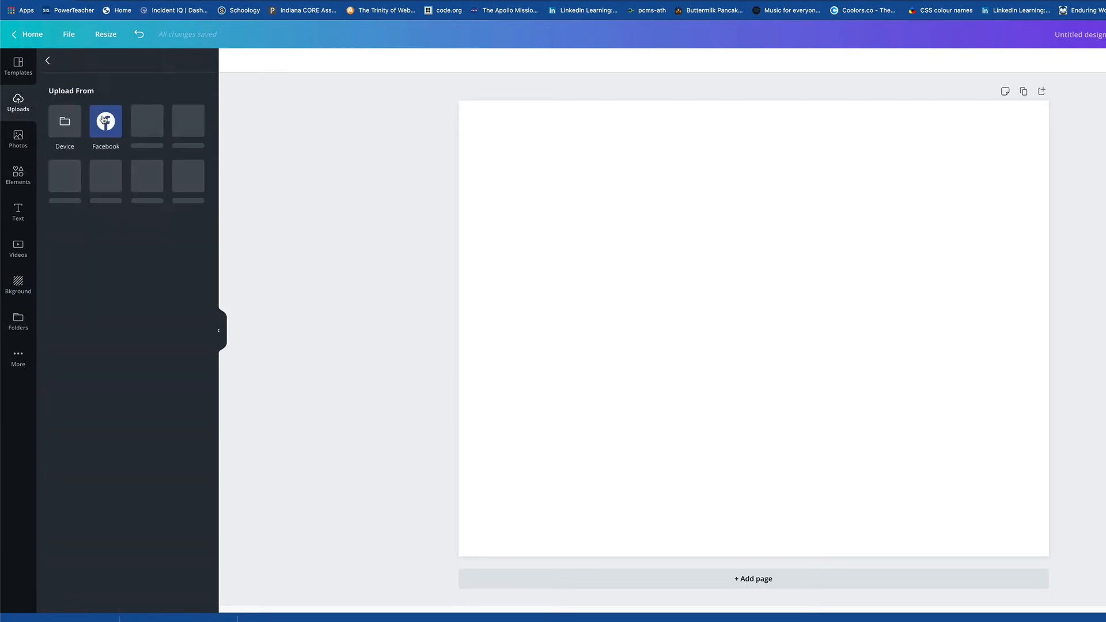
{"action": "left_click", "coordinate": [63, 123]}
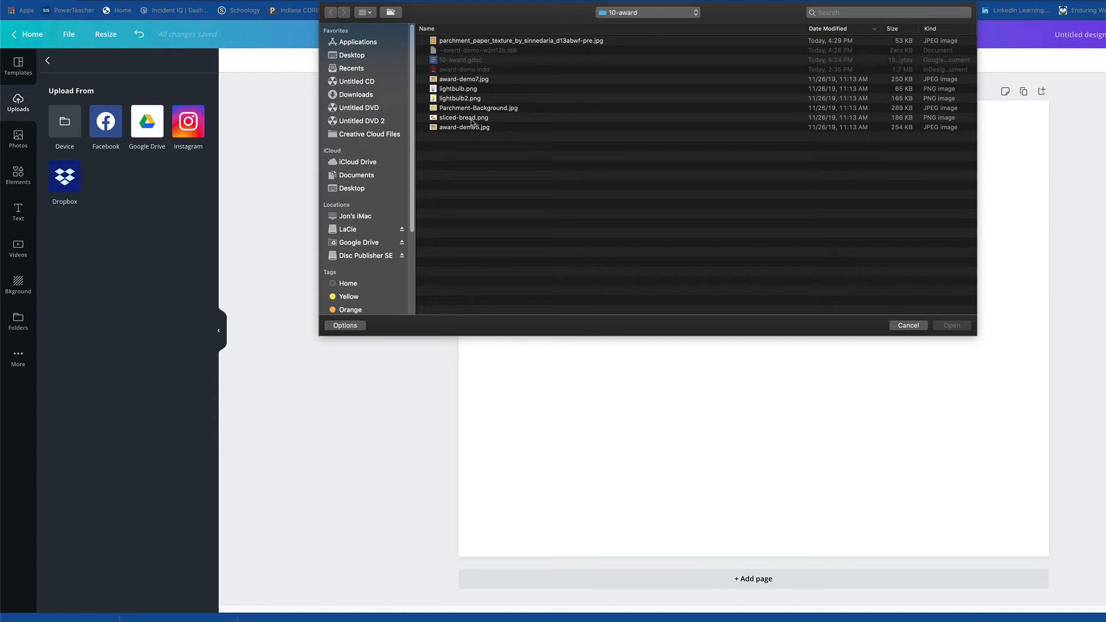
{"action": "left_click", "coordinate": [454, 111]}
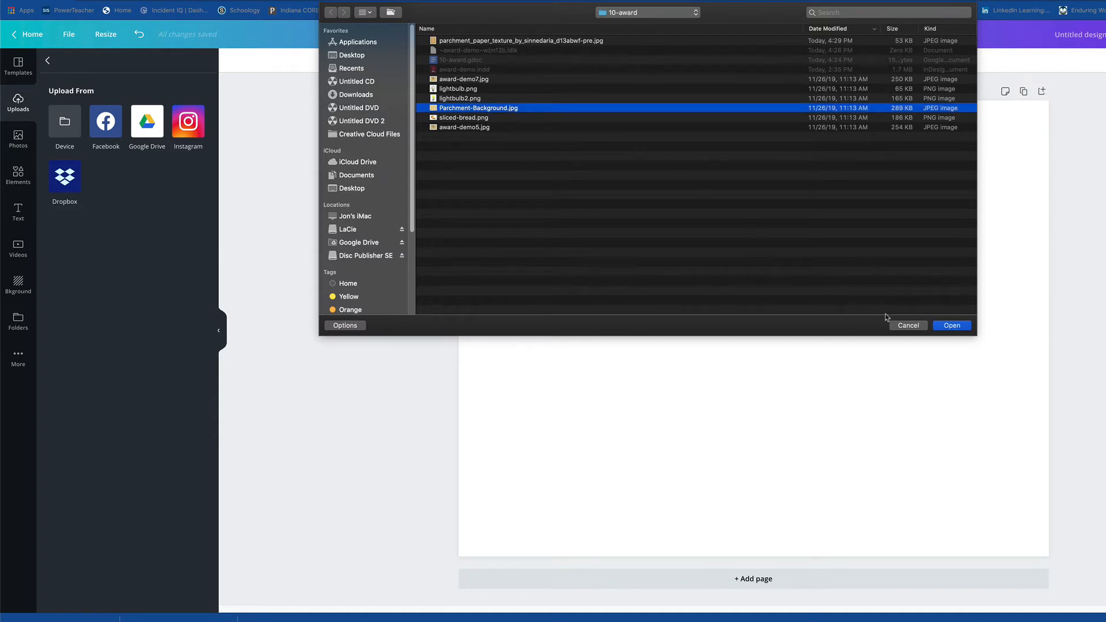
{"action": "left_click", "coordinate": [947, 327]}
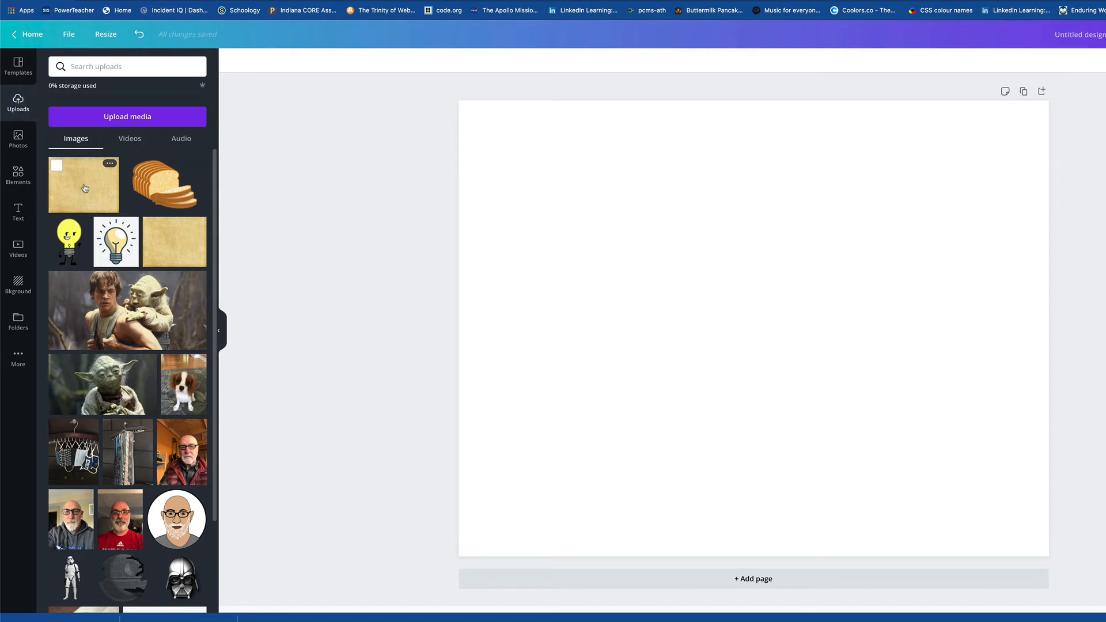
Place the uploaded parchment image on the page and set it as the page background.
{"action": "left_click", "coordinate": [85, 189]}
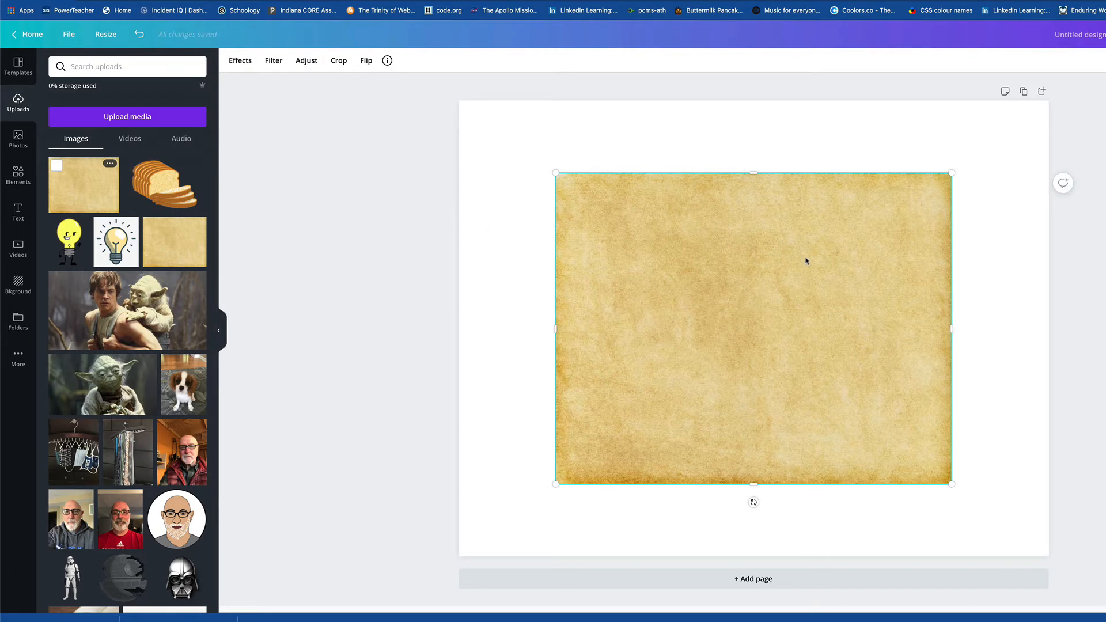
{"action": "right_click", "coordinate": [772, 250]}
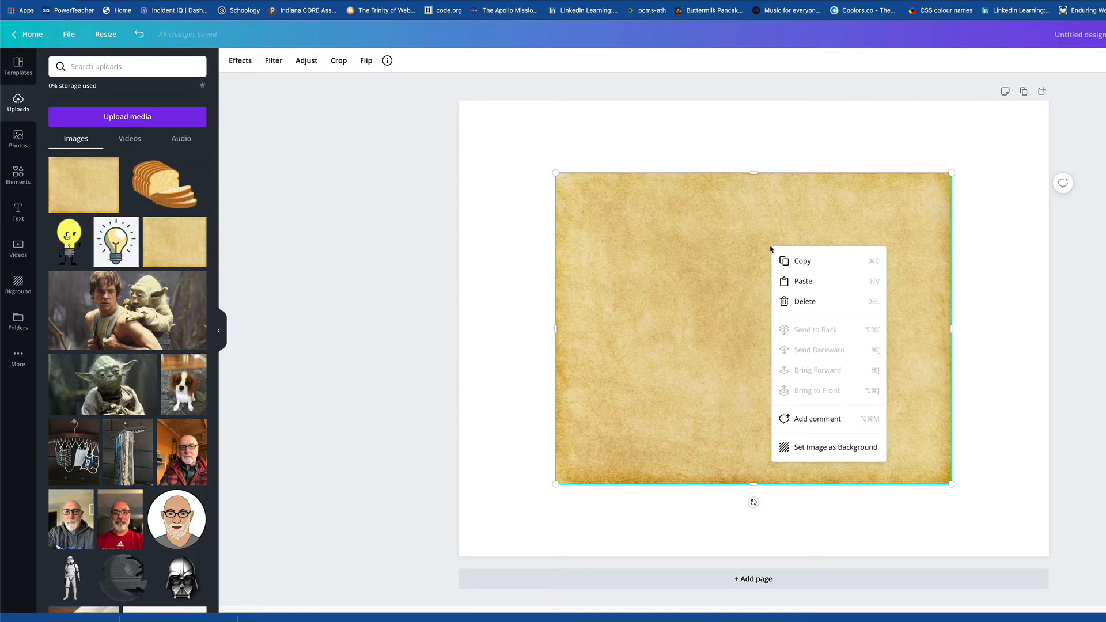
{"action": "left_click", "coordinate": [811, 453]}
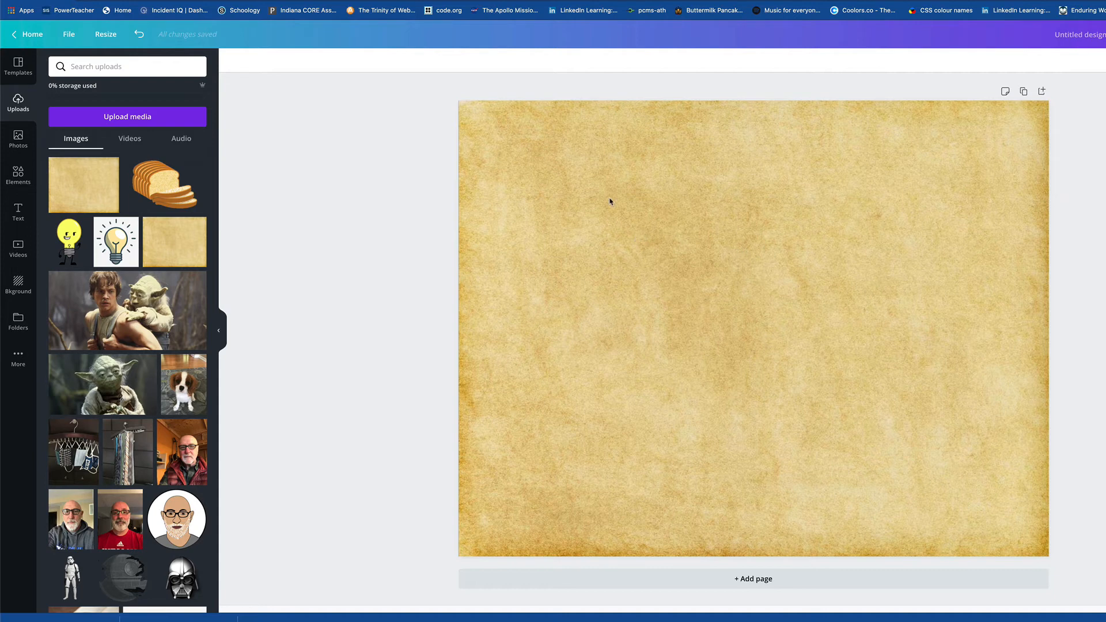
{"action": "left_click_drag", "start_coordinate": [618, 205], "coordinate": [759, 316]}
Add the outlined square shape with cut-off corners from the full shapes collection to the page.
{"action": "left_click", "coordinate": [18, 174]}
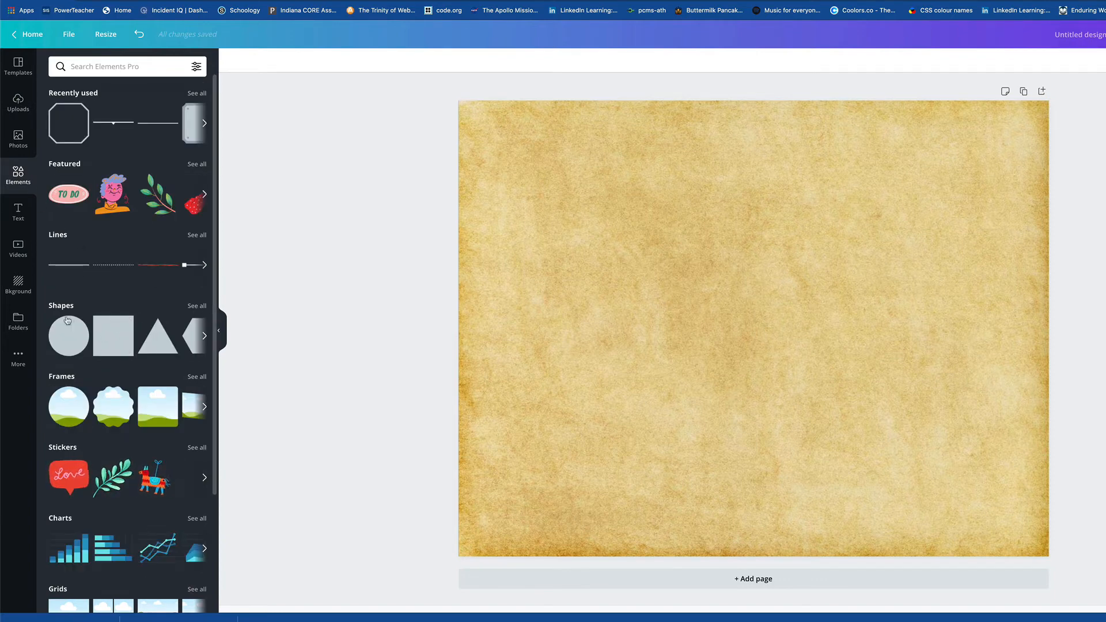
{"action": "left_click", "coordinate": [197, 305]}
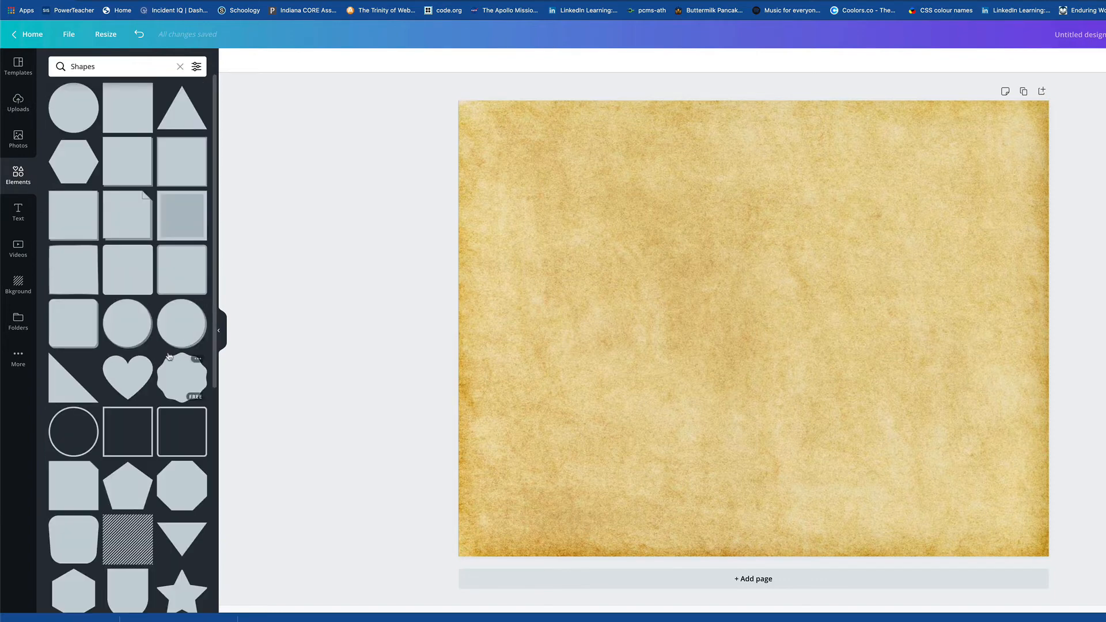
{"action": "scroll", "coordinate": [168, 355], "scroll_direction": "down", "scroll_amount": 6}
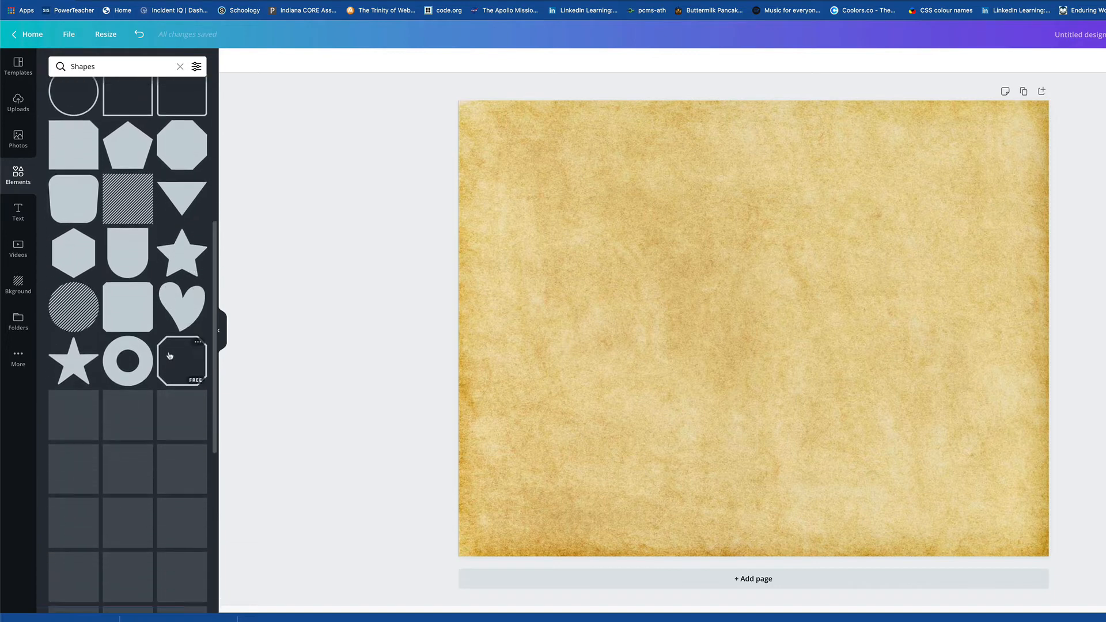
{"action": "scroll", "coordinate": [168, 356], "scroll_direction": "down", "scroll_amount": 1}
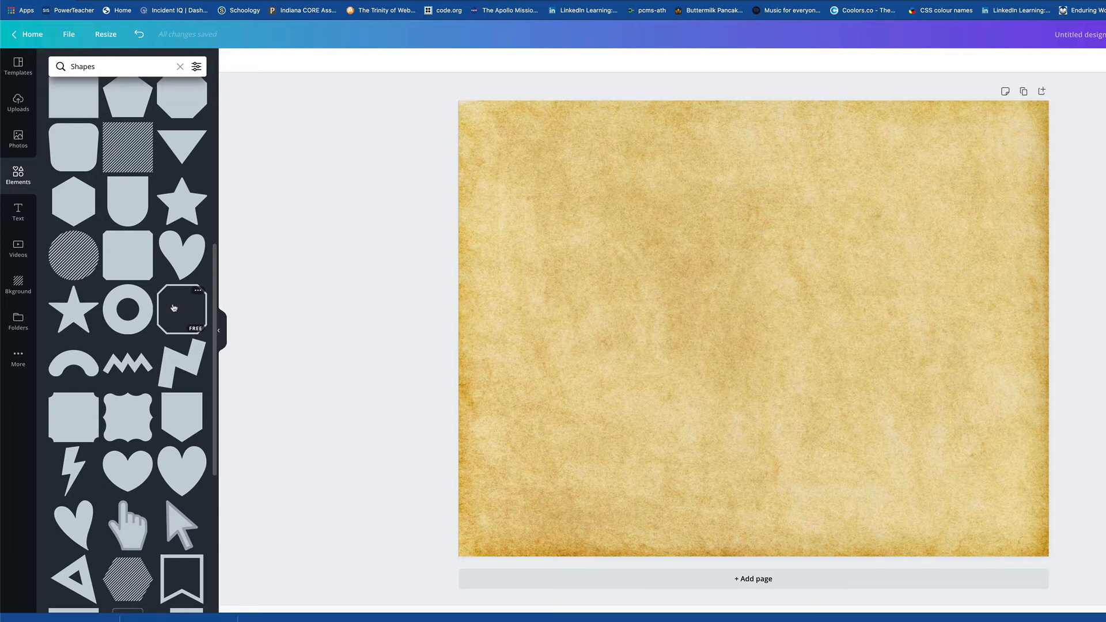
{"action": "left_click", "coordinate": [173, 307]}
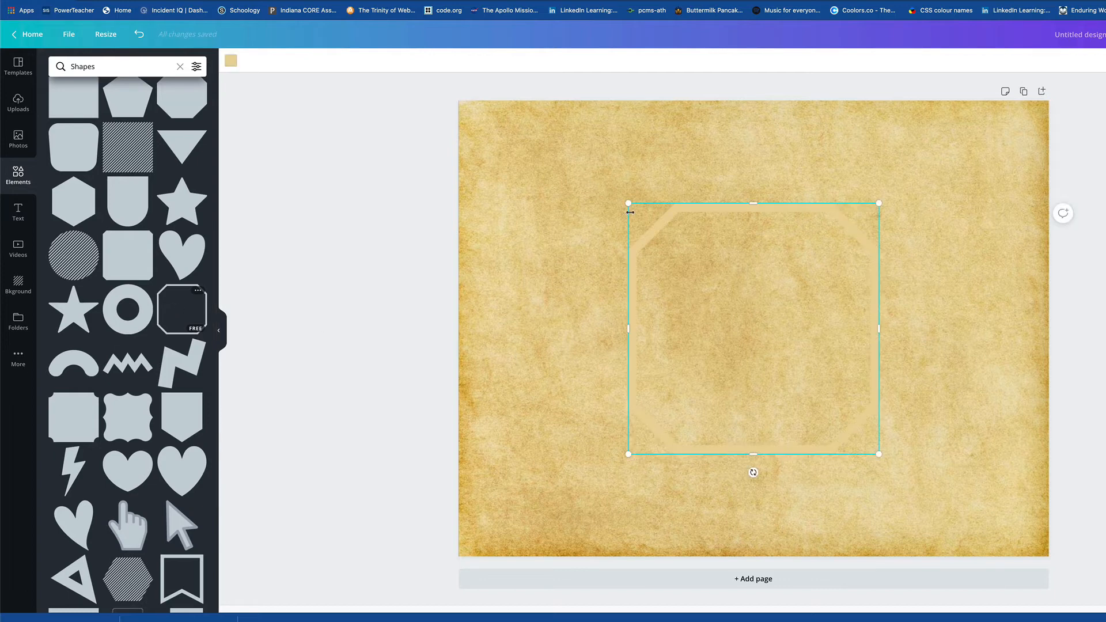
Stretch the cut-corner outline on all four sides so it frames the page just inside its edges.
{"action": "left_click_drag", "start_coordinate": [752, 204], "coordinate": [740, 107]}
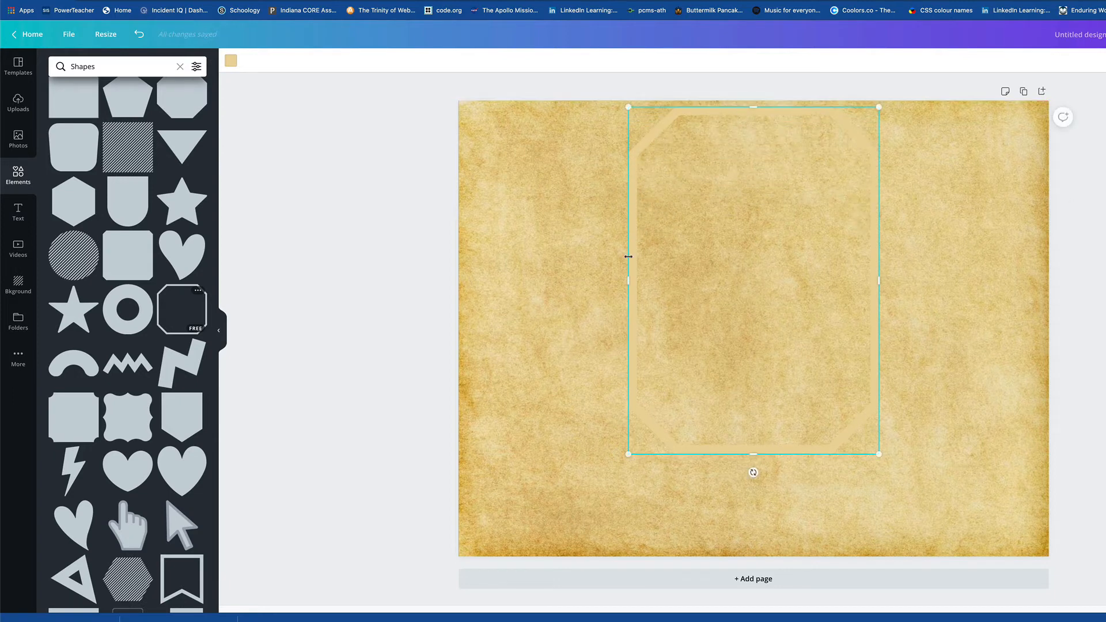
{"action": "left_click_drag", "start_coordinate": [625, 280], "coordinate": [466, 287]}
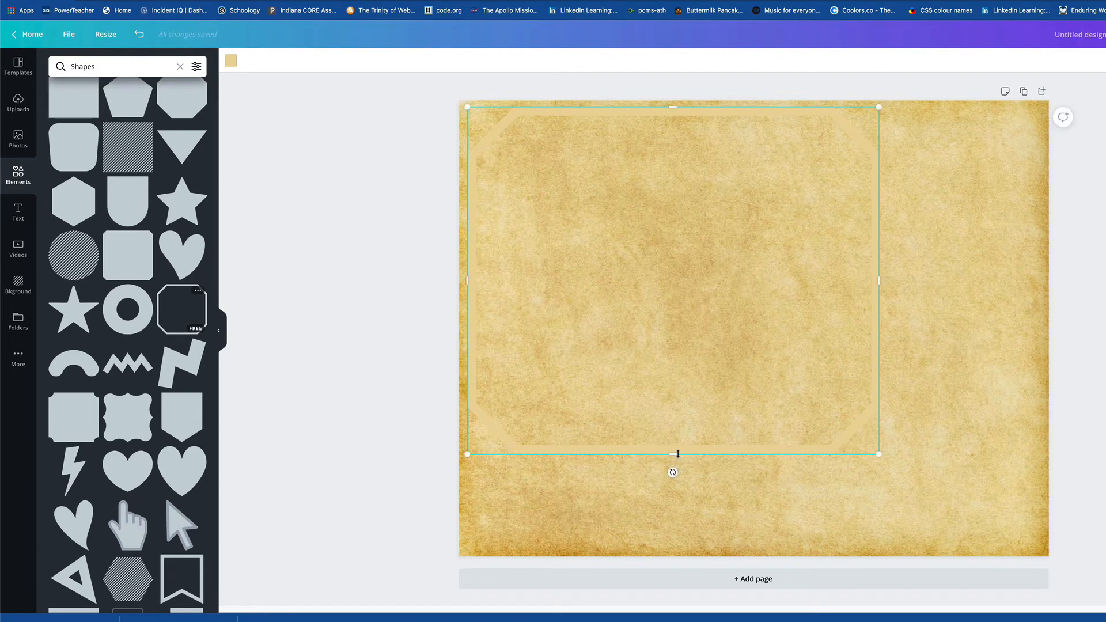
{"action": "left_click_drag", "start_coordinate": [673, 455], "coordinate": [684, 548]}
{"action": "left_click_drag", "start_coordinate": [878, 328], "coordinate": [1043, 338]}
Recolor the border frame with the darkest gold from the photo colors and deselect it.
{"action": "left_click", "coordinate": [230, 64]}
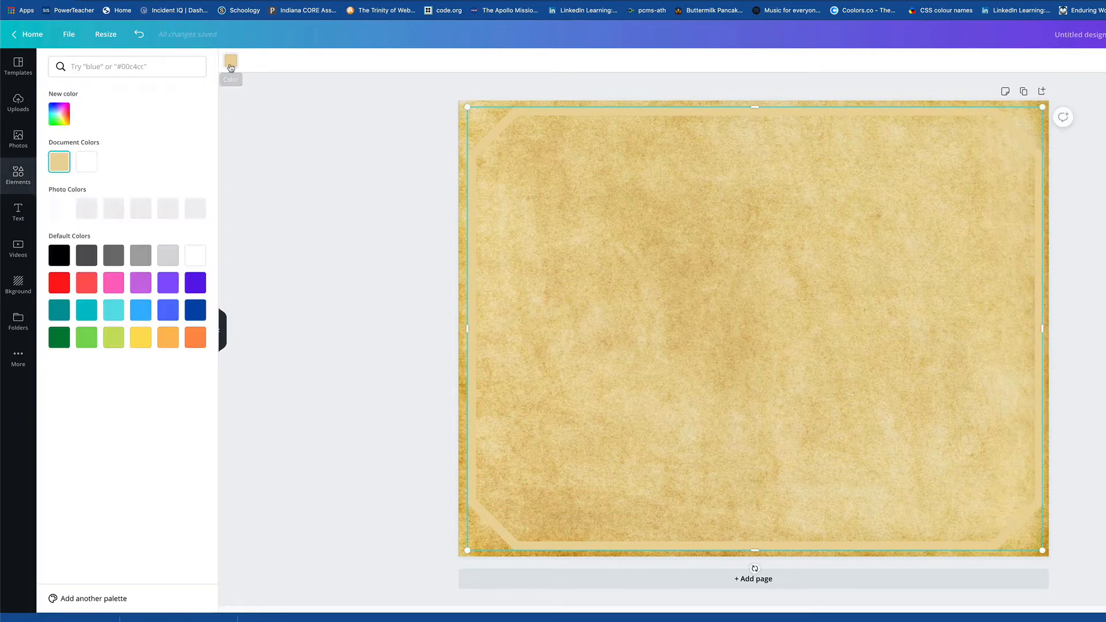
{"action": "left_click", "coordinate": [168, 213]}
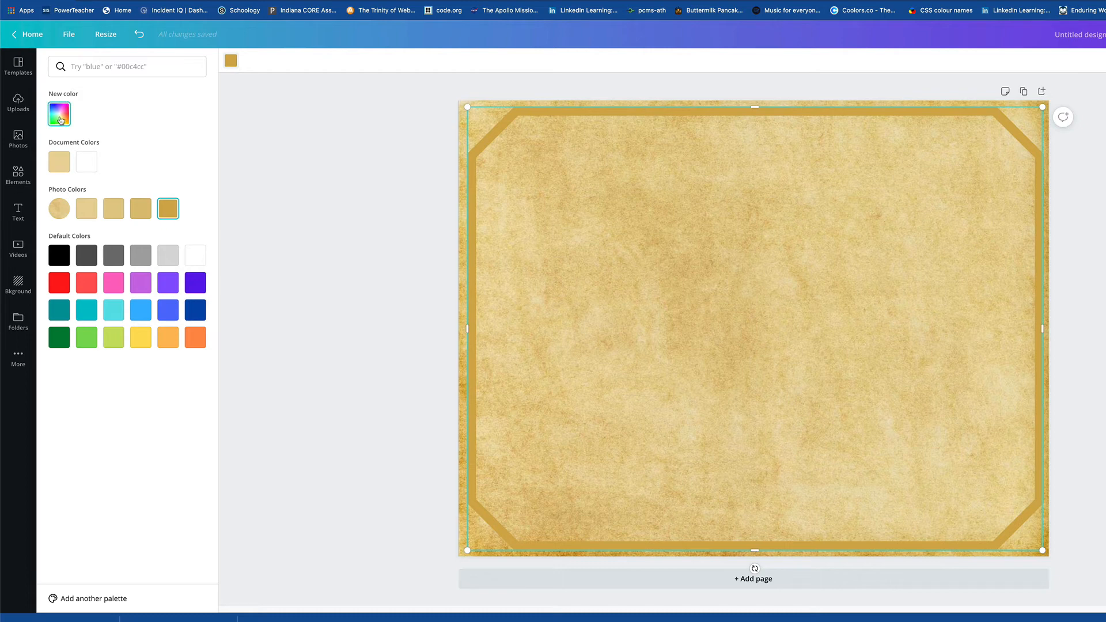
{"action": "key", "text": "Escape"}
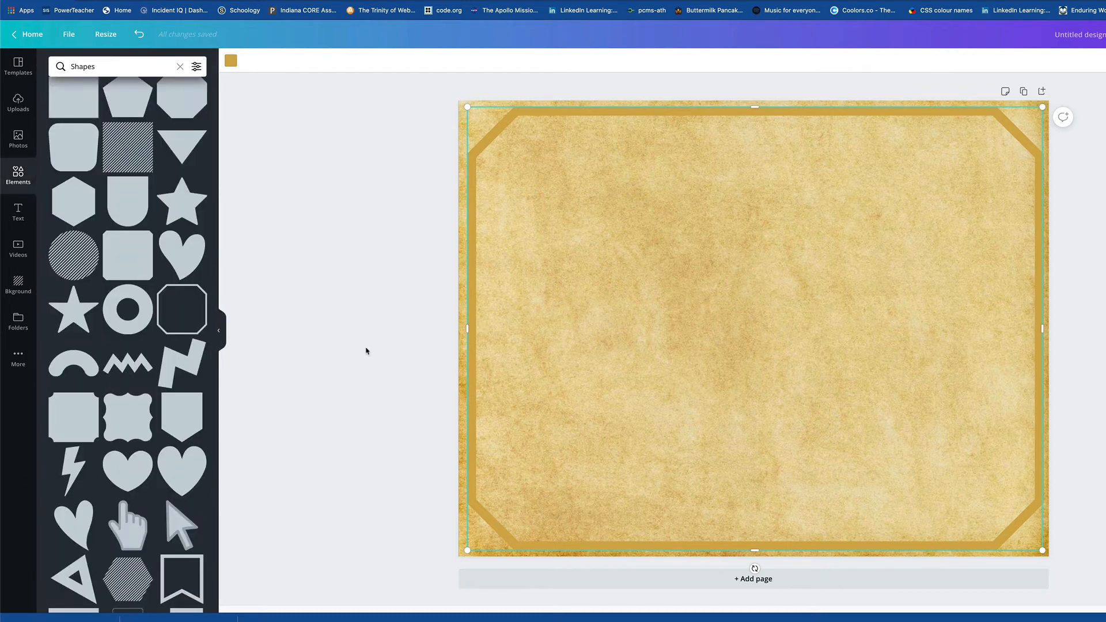
{"action": "key", "text": "Escape"}
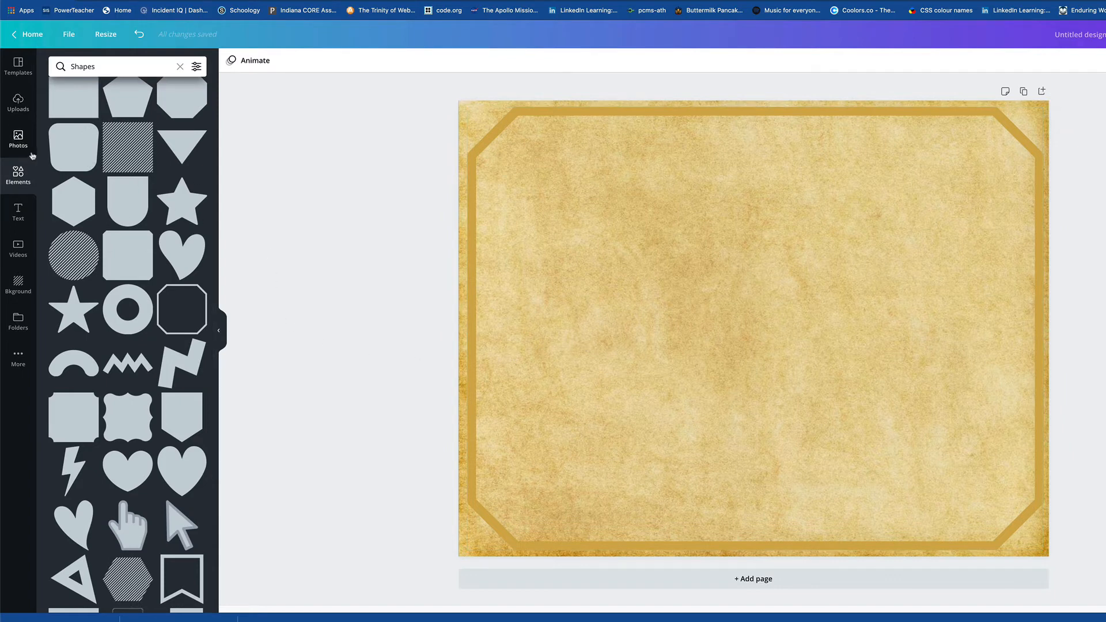
Add a subheading reading "The Wonder Bread Corporation" with "Proudly Presents the" on a second line.
{"action": "left_click", "coordinate": [18, 216]}
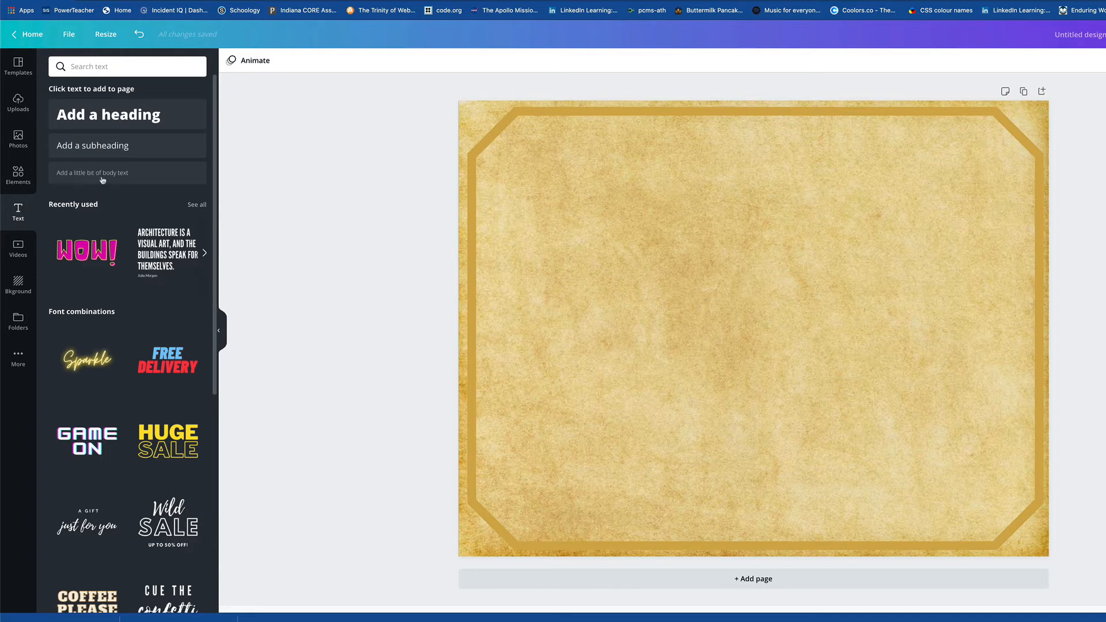
{"action": "left_click", "coordinate": [104, 148]}
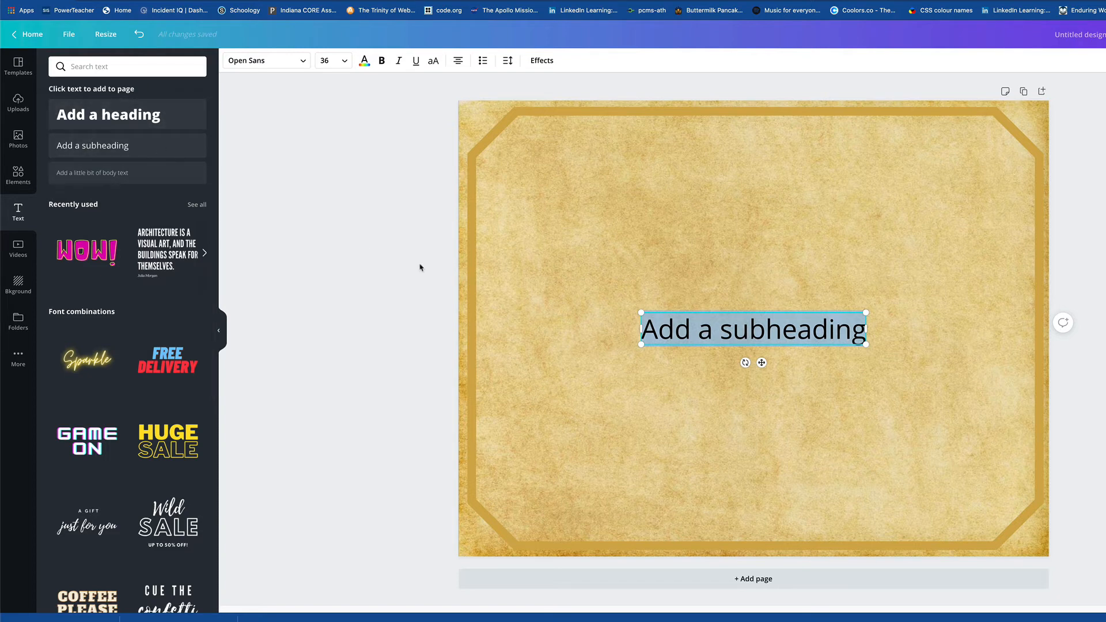
{"action": "type", "text": "The"}
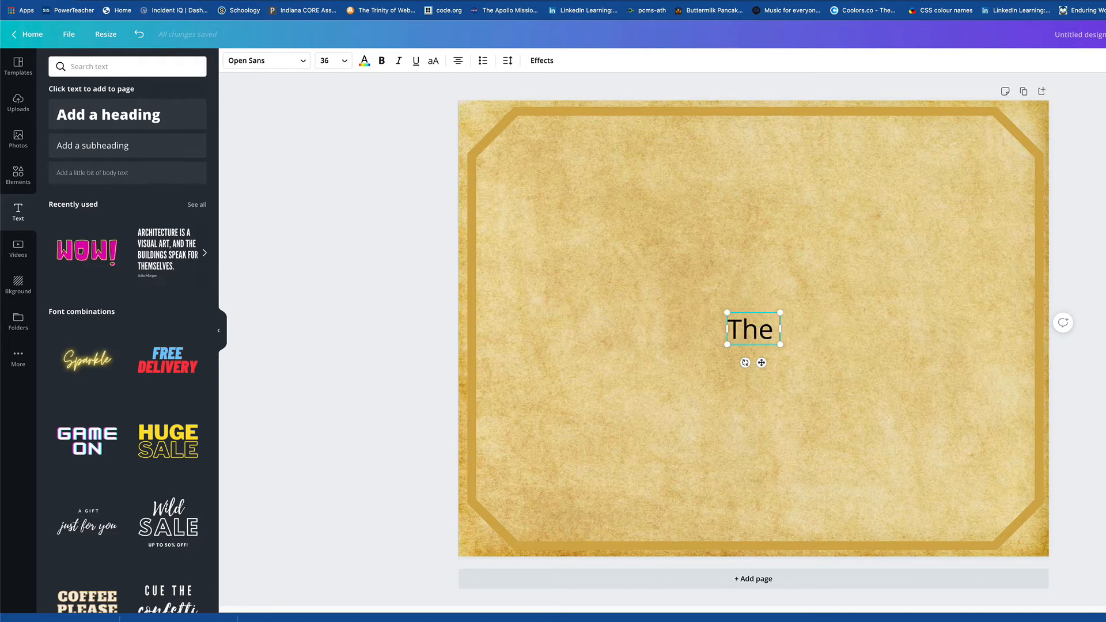
{"action": "type", "text": " Wonder B"}
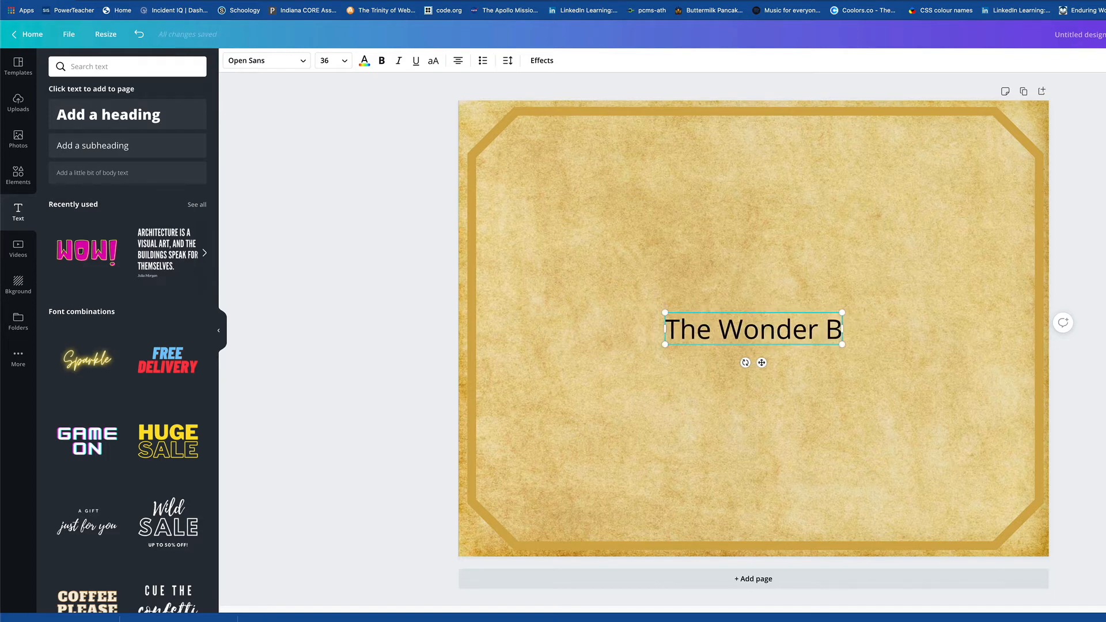
{"action": "type", "text": "readV"}
{"action": "key", "text": "BackSpace"}
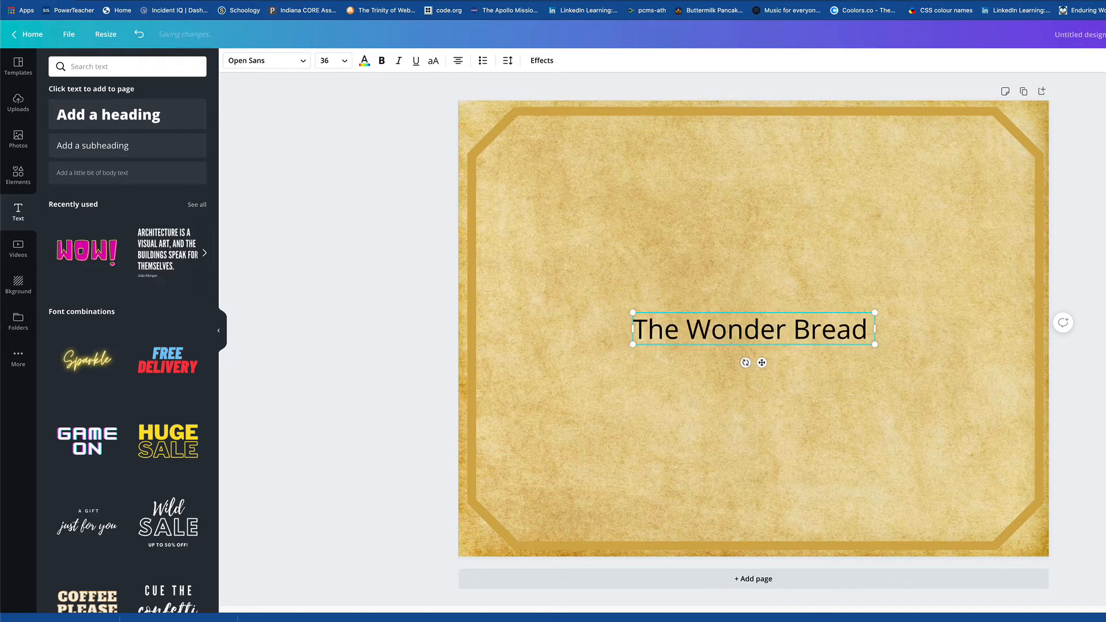
{"action": "type", "text": "Corpo"}
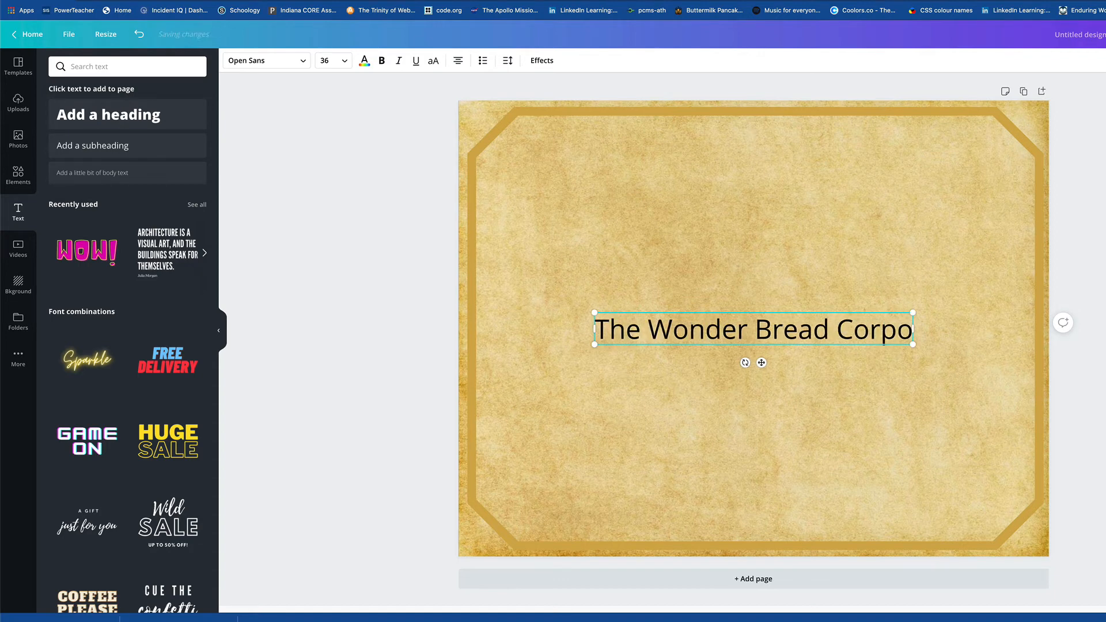
{"action": "type", "text": "ration"}
{"action": "key", "text": "Return"}
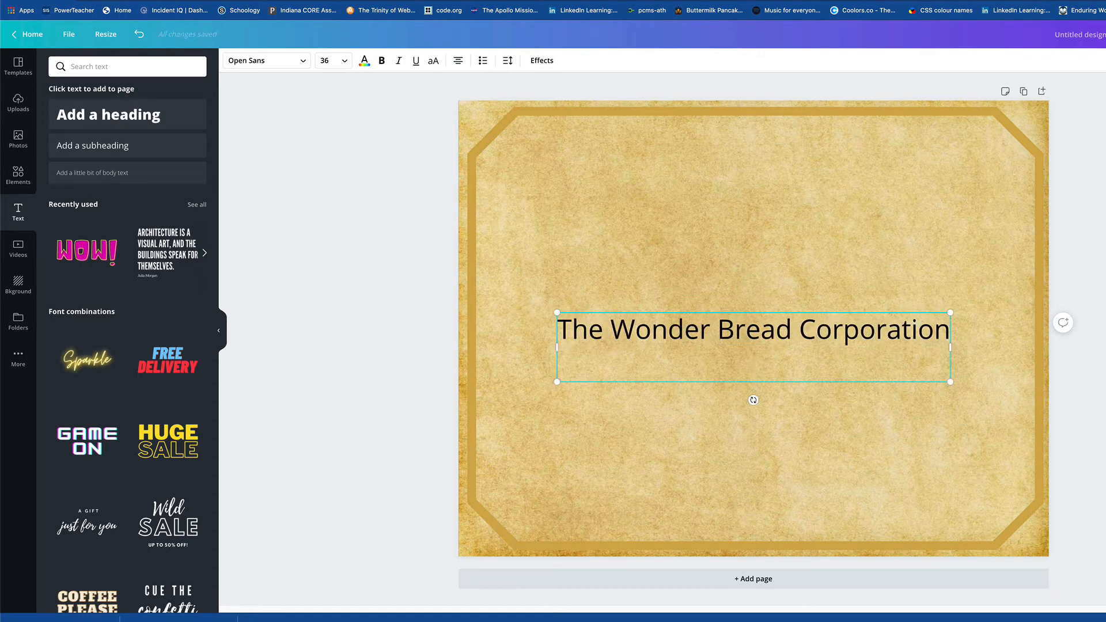
{"action": "type", "text": "Proudly Pre"}
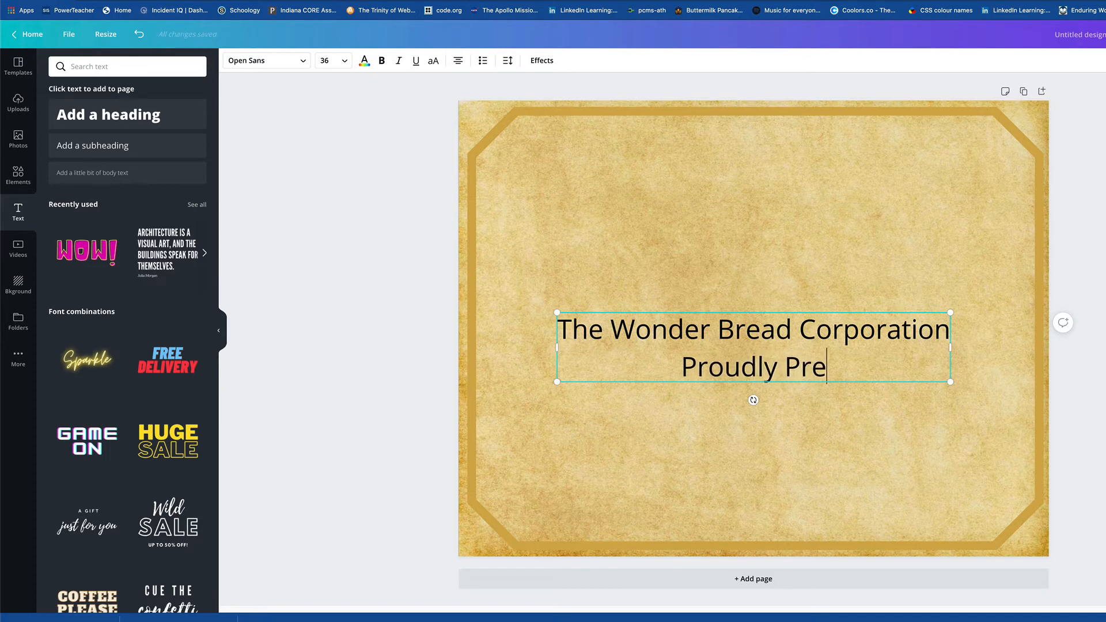
{"action": "type", "text": "sents t"}
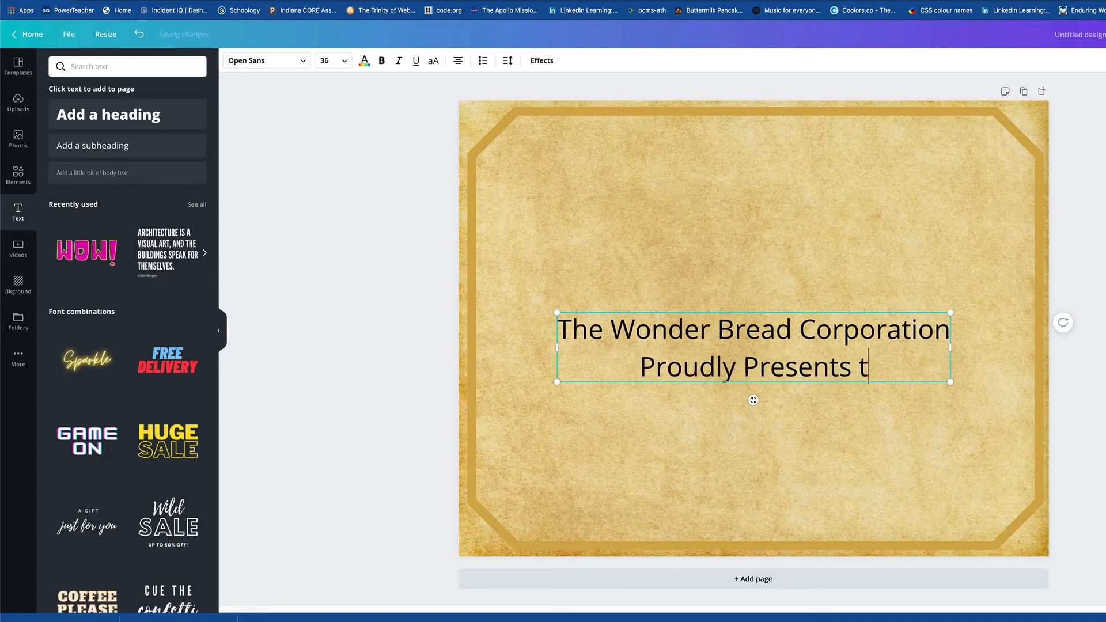
{"action": "type", "text": "he"}
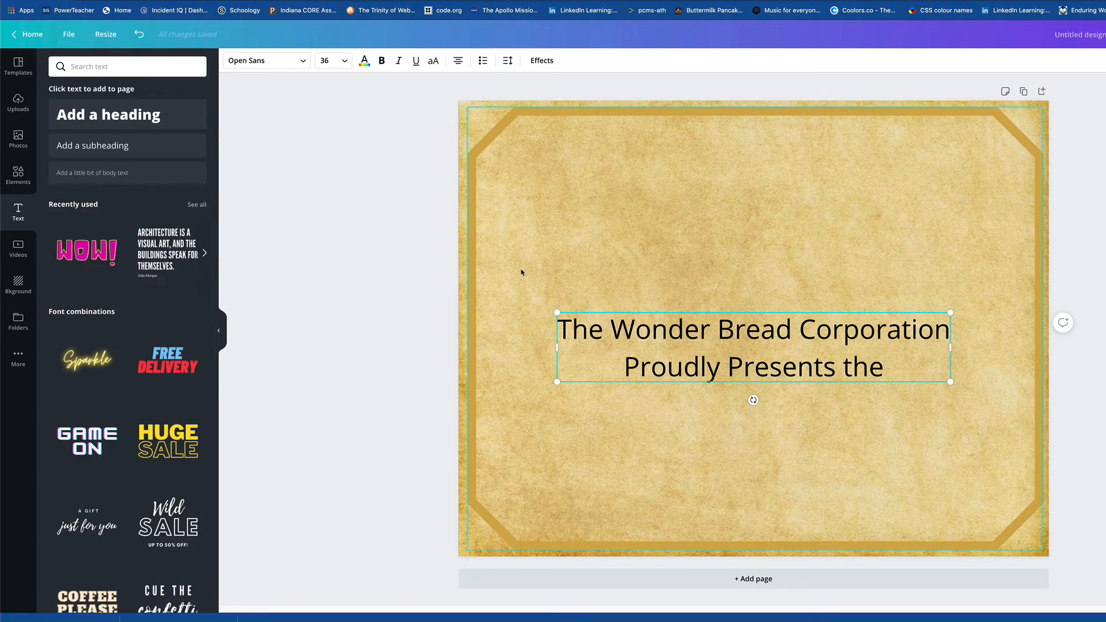
{"action": "left_click", "coordinate": [392, 303]}
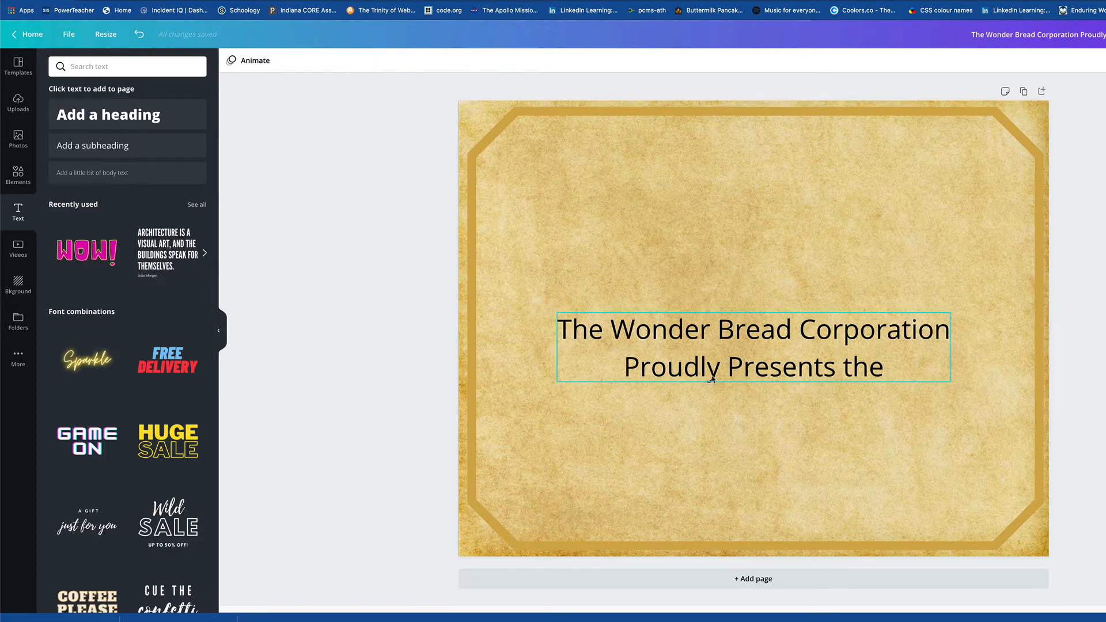
Move the presentation text just below the frame's top edge and format it in 18-point Agrandir Medium.
{"action": "left_click_drag", "start_coordinate": [711, 378], "coordinate": [714, 194]}
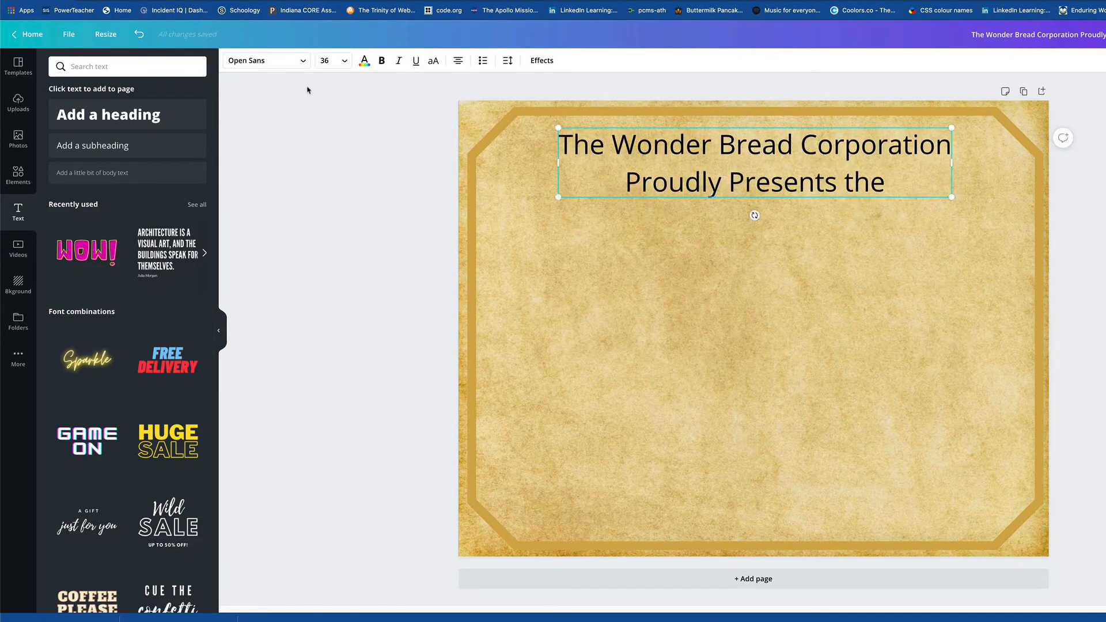
{"action": "left_click", "coordinate": [341, 62]}
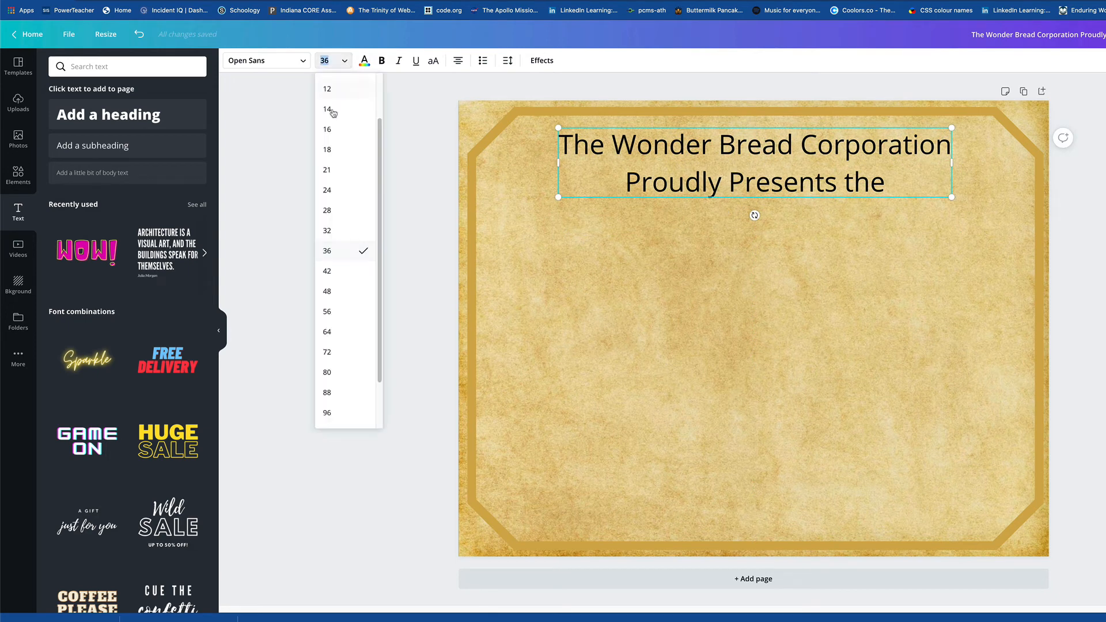
{"action": "left_click", "coordinate": [327, 151]}
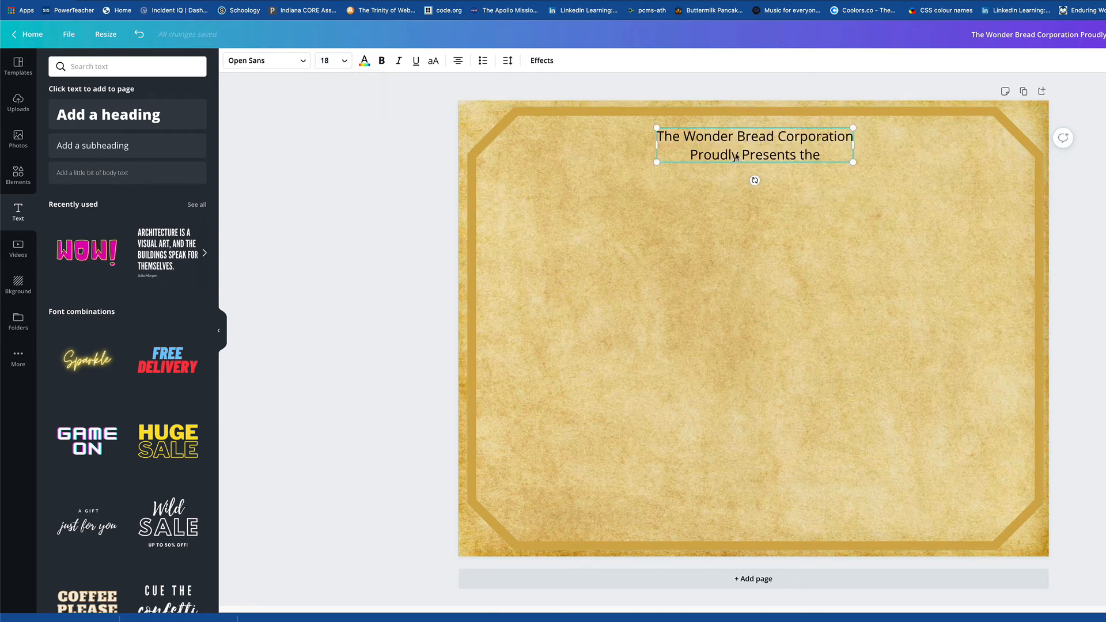
{"action": "left_click_drag", "start_coordinate": [741, 159], "coordinate": [741, 155]}
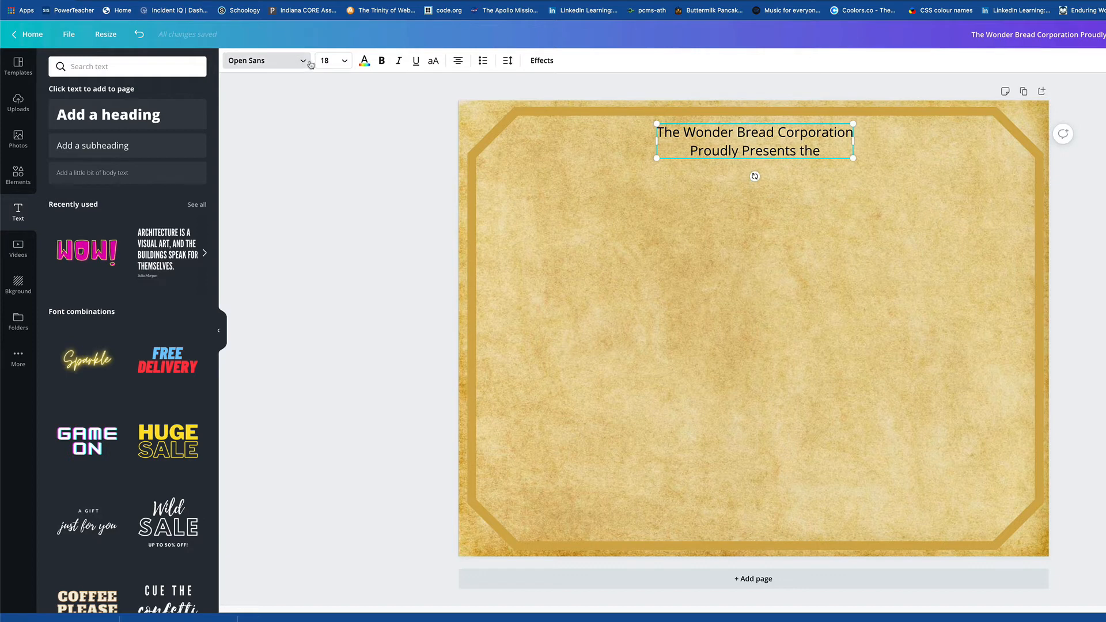
{"action": "left_click", "coordinate": [306, 64]}
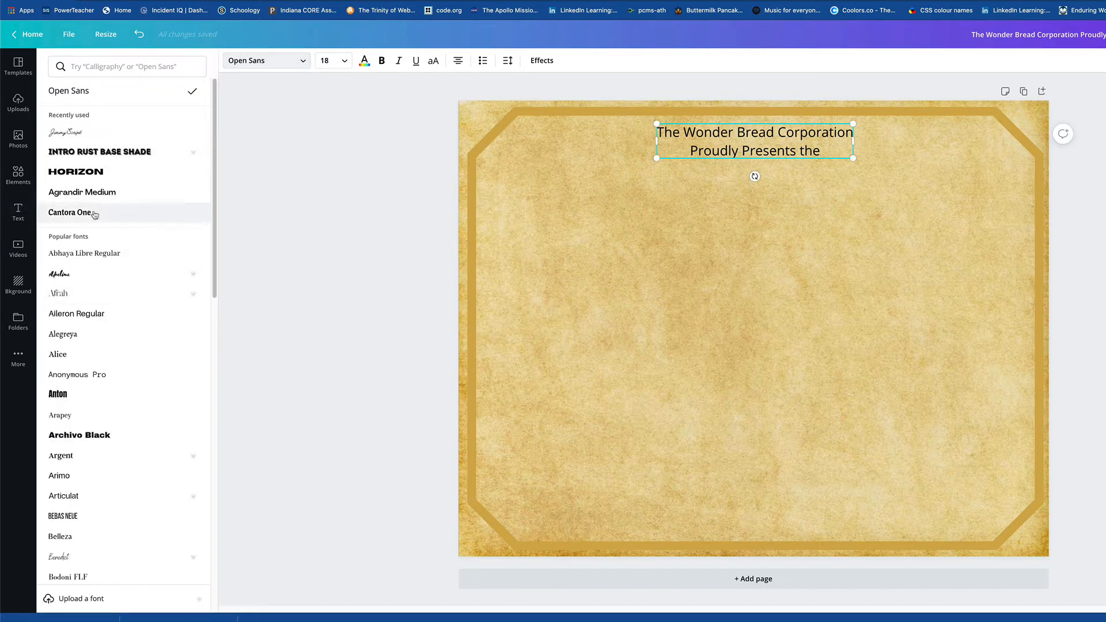
{"action": "left_click", "coordinate": [65, 198]}
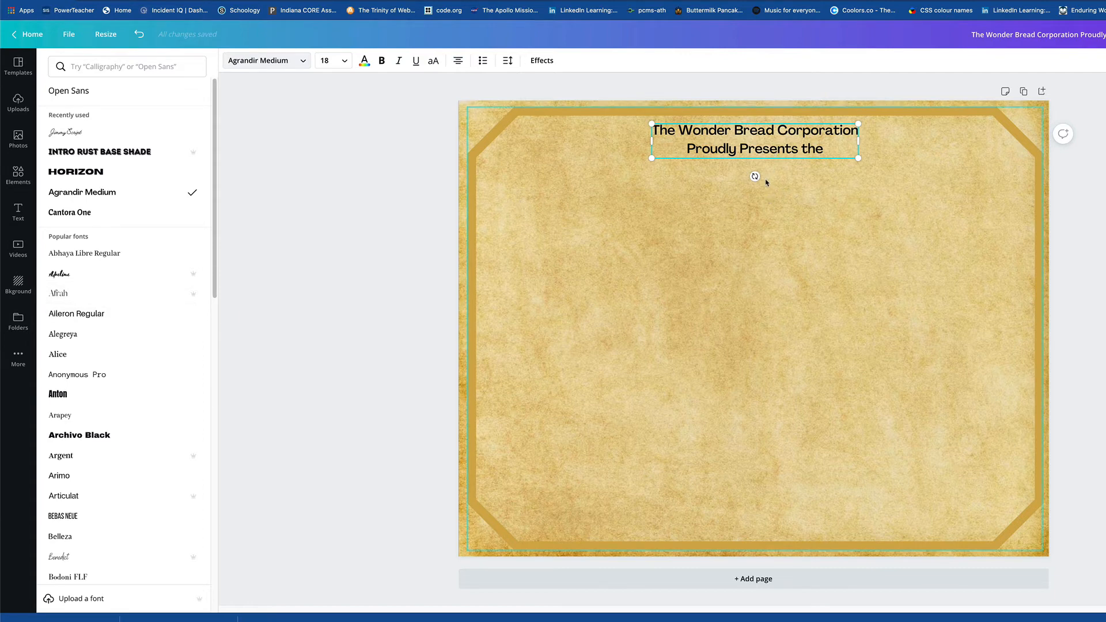
Duplicate the presentation text directly beneath the original and replace the copy's wording with "2020".
{"action": "left_click_drag", "start_coordinate": [753, 151], "coordinate": [756, 197]}
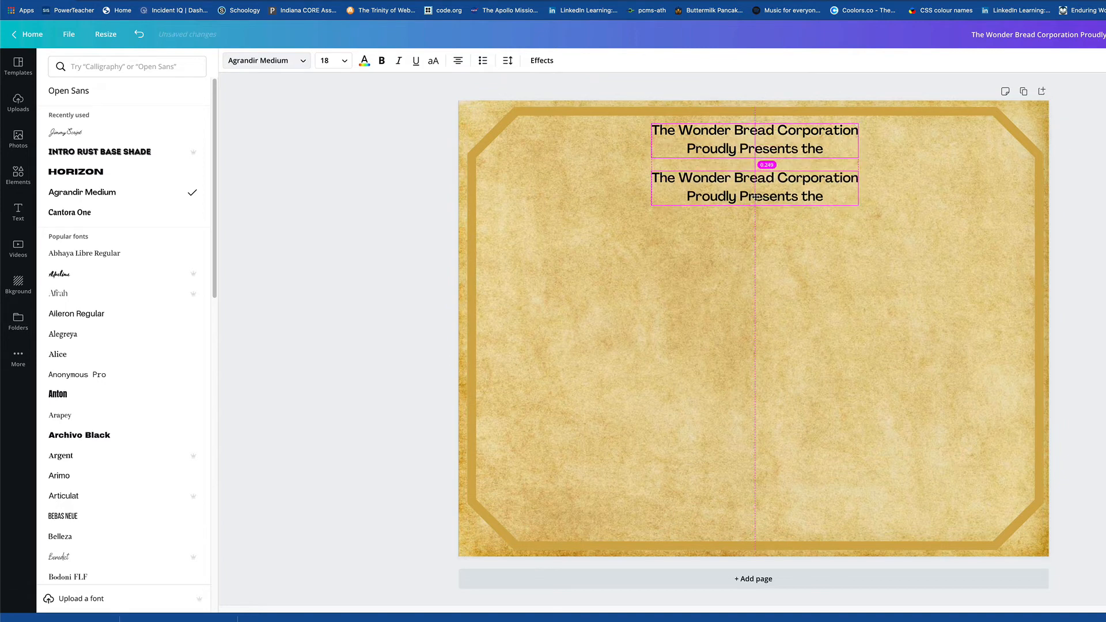
{"action": "double_click", "coordinate": [758, 200]}
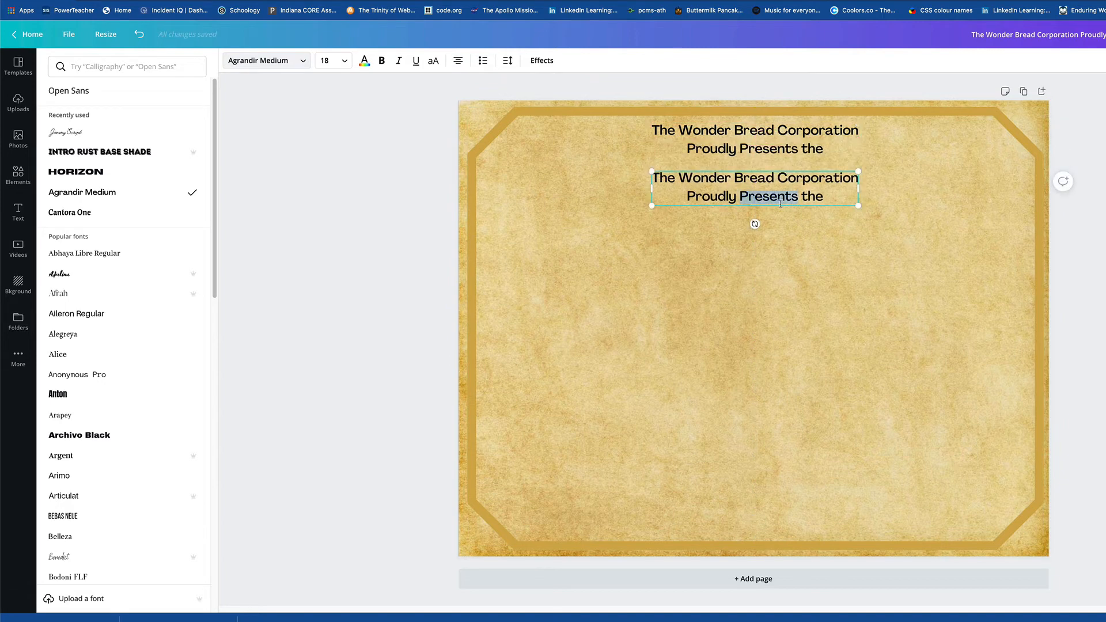
{"action": "left_click_drag", "start_coordinate": [824, 199], "coordinate": [649, 177]}
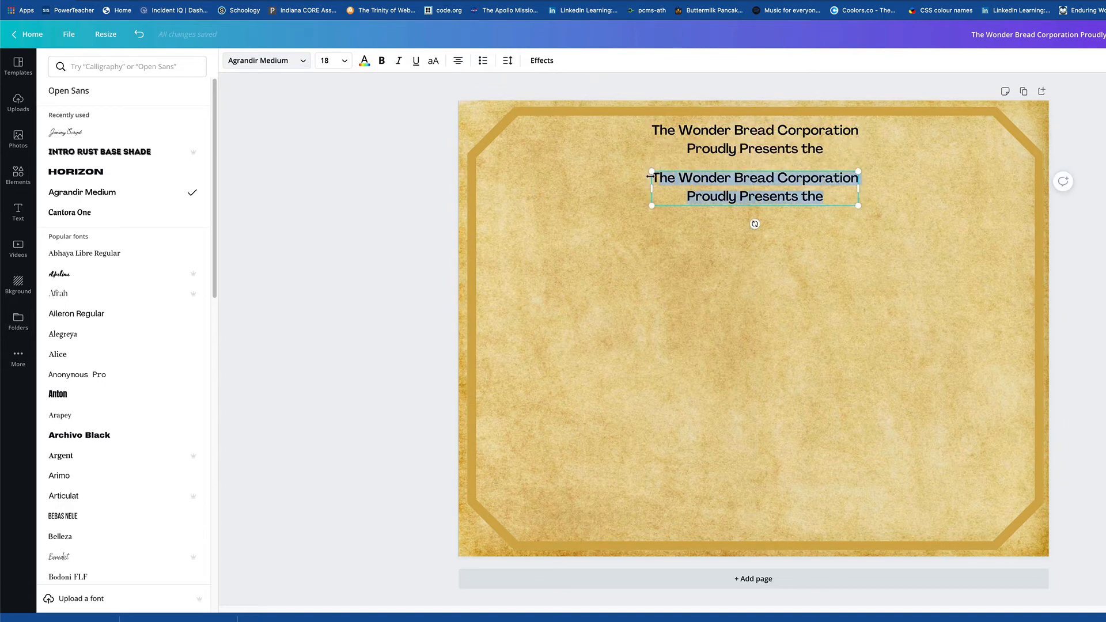
{"action": "type", "text": "T2020"}
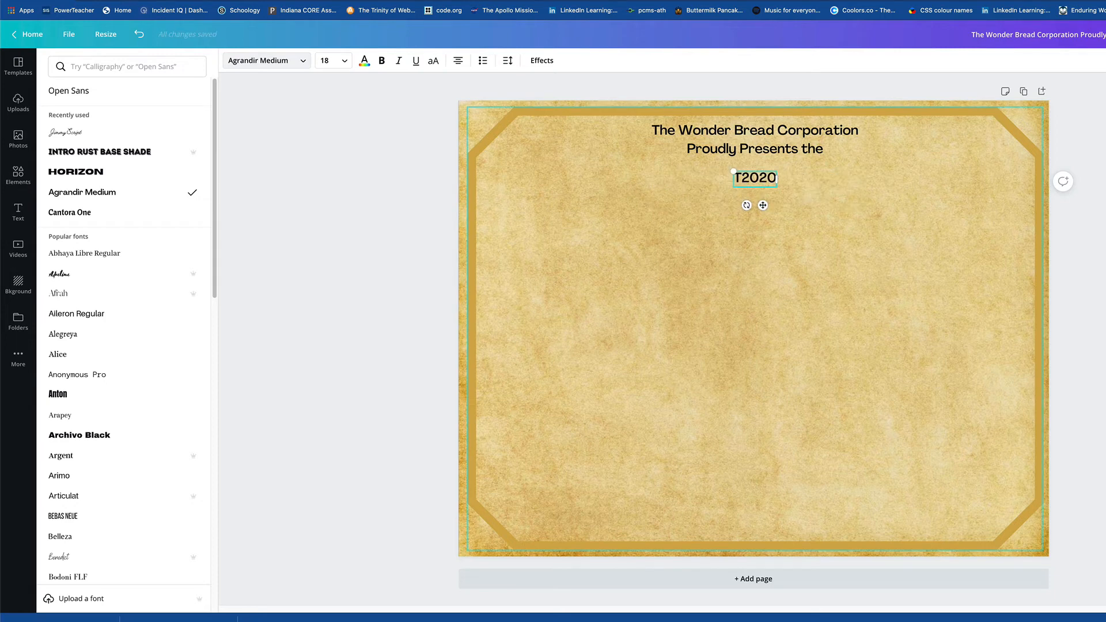
{"action": "key", "text": "BackSpace"}
{"action": "key", "text": "BackSpace"}
{"action": "key", "text": "BackSpace"}
{"action": "key", "text": "BackSpace"}
{"action": "key", "text": "BackSpace"}
{"action": "type", "text": "2020"}
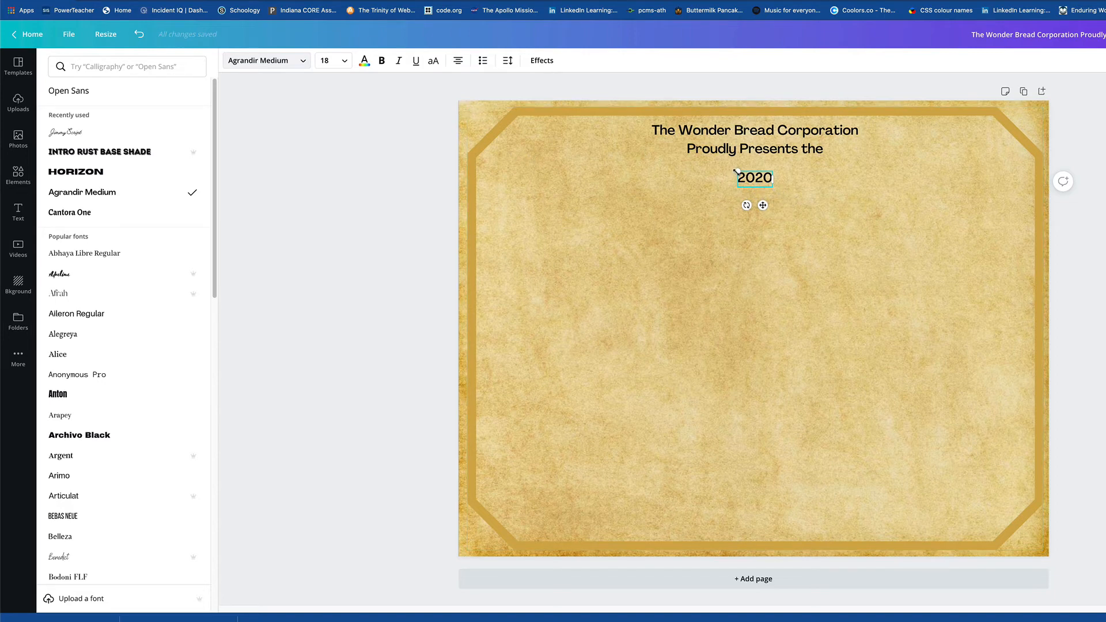
Enlarge the "2020" text to about 50.4 points and place it beneath the presentation lines.
{"action": "left_click_drag", "start_coordinate": [734, 170], "coordinate": [673, 142]}
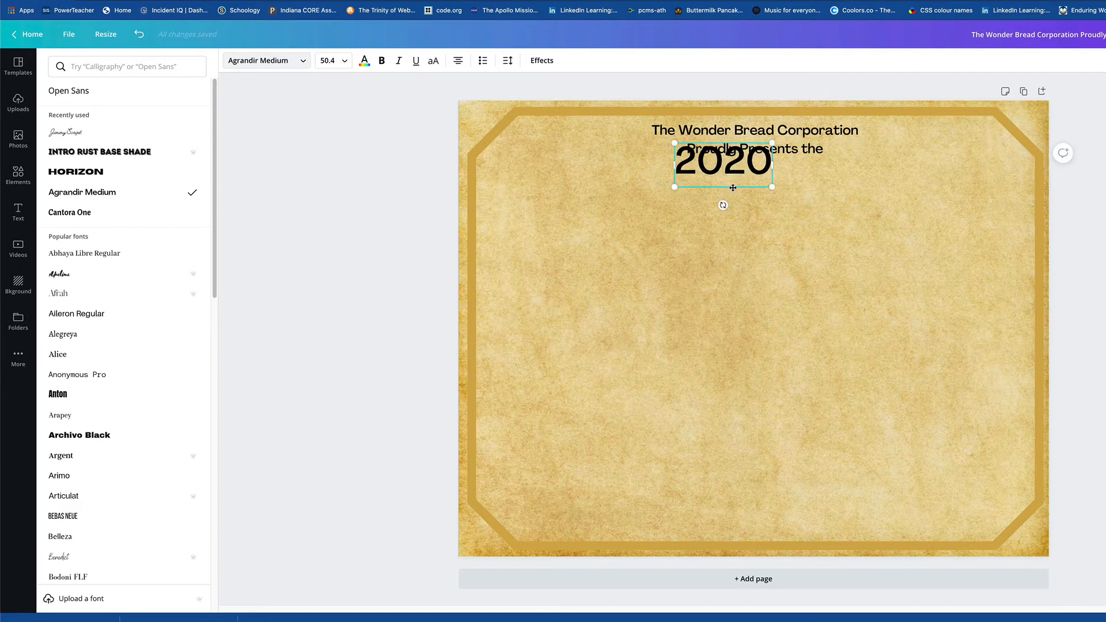
{"action": "left_click_drag", "start_coordinate": [733, 188], "coordinate": [759, 208]}
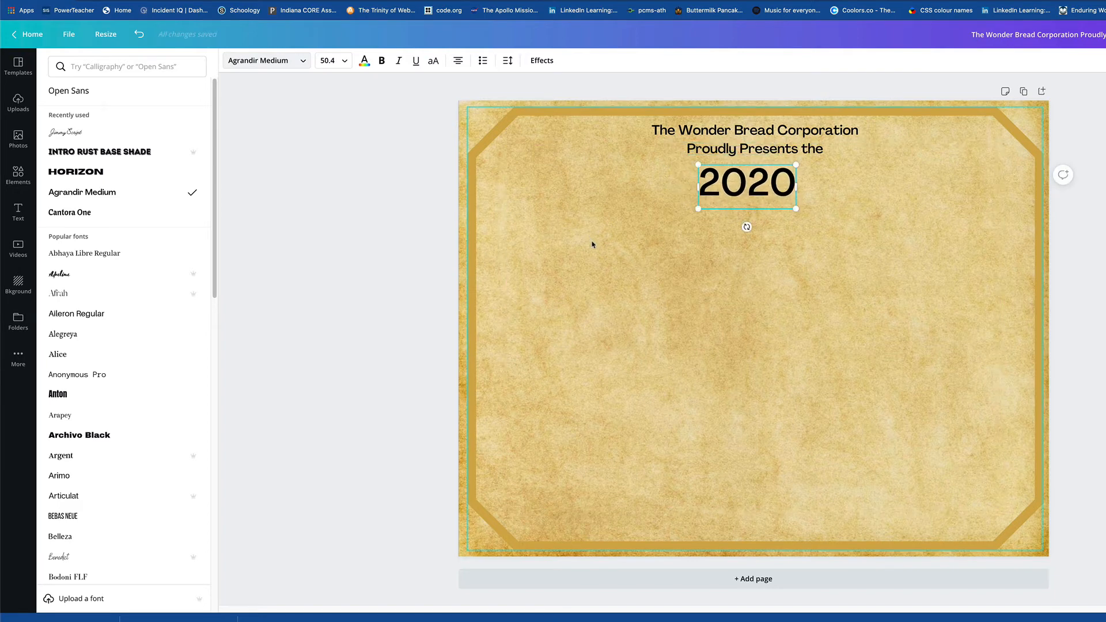
{"action": "left_click", "coordinate": [666, 241]}
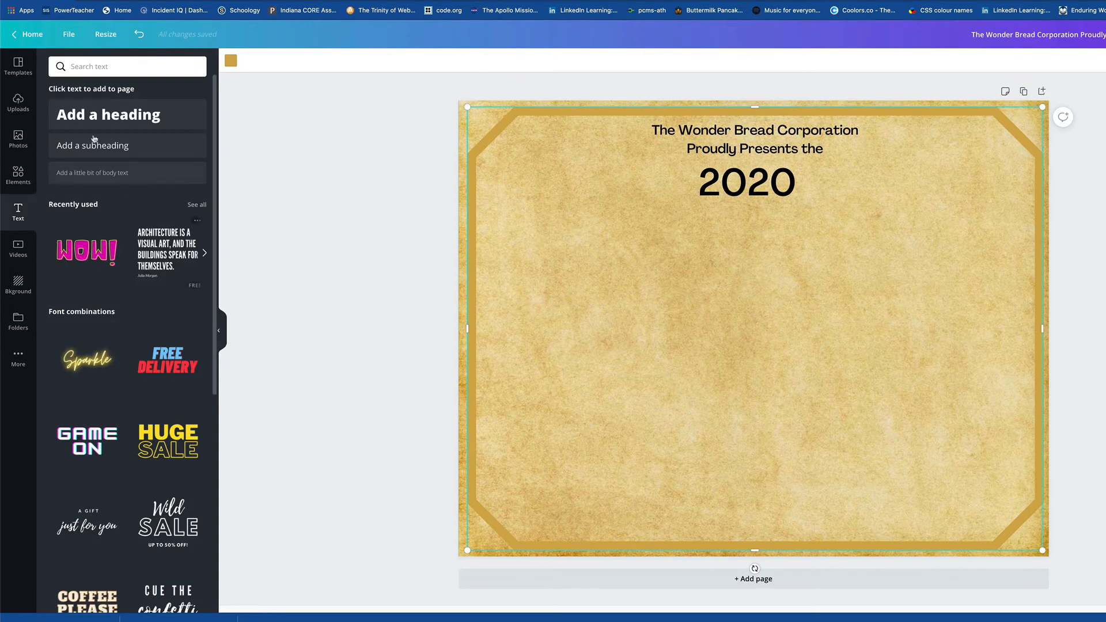
Add another subheading to the page reading "Good Idea Award".
{"action": "left_click", "coordinate": [116, 146]}
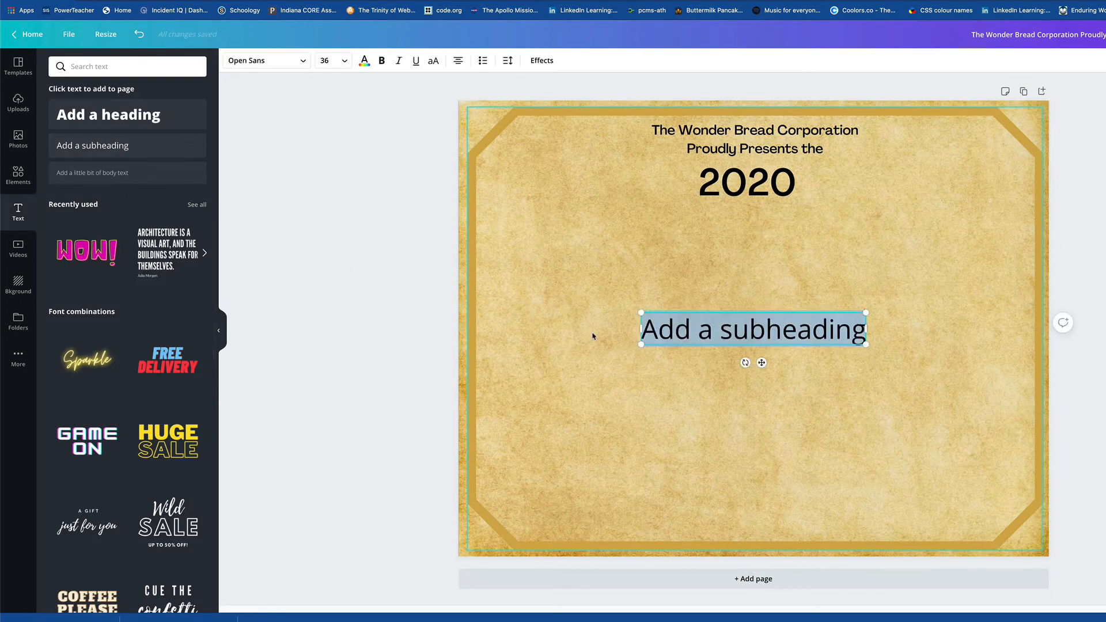
{"action": "type", "text": "Good Idea"}
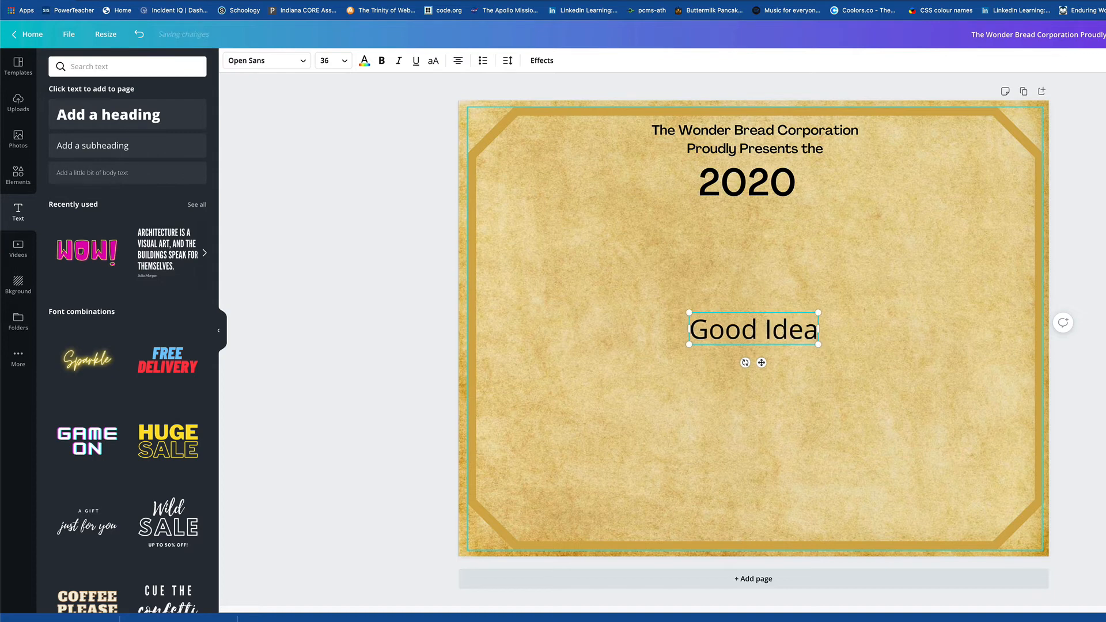
{"action": "type", "text": " Award"}
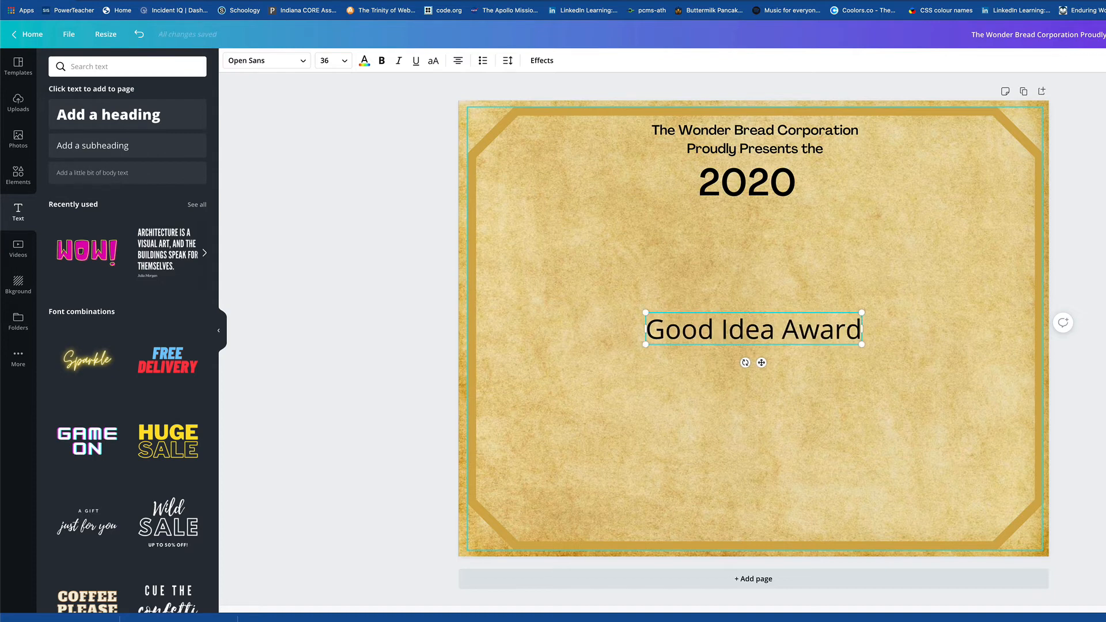
Format the "Good Idea Award" title in 42-point Horizon and place it directly beneath "2020".
{"action": "left_click", "coordinate": [302, 61]}
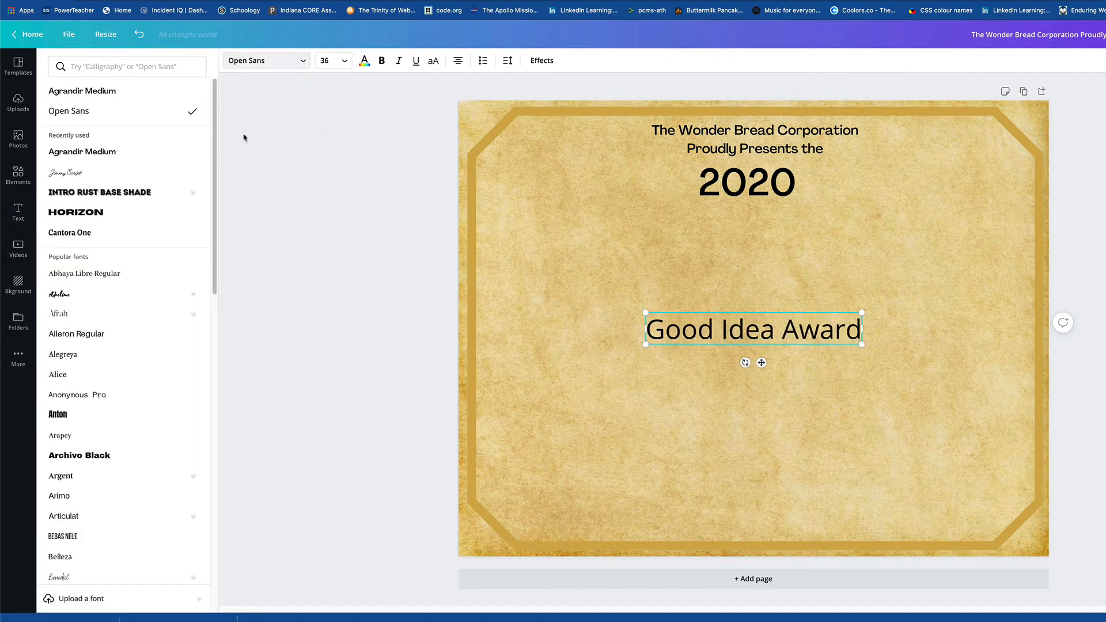
{"action": "left_click", "coordinate": [86, 216]}
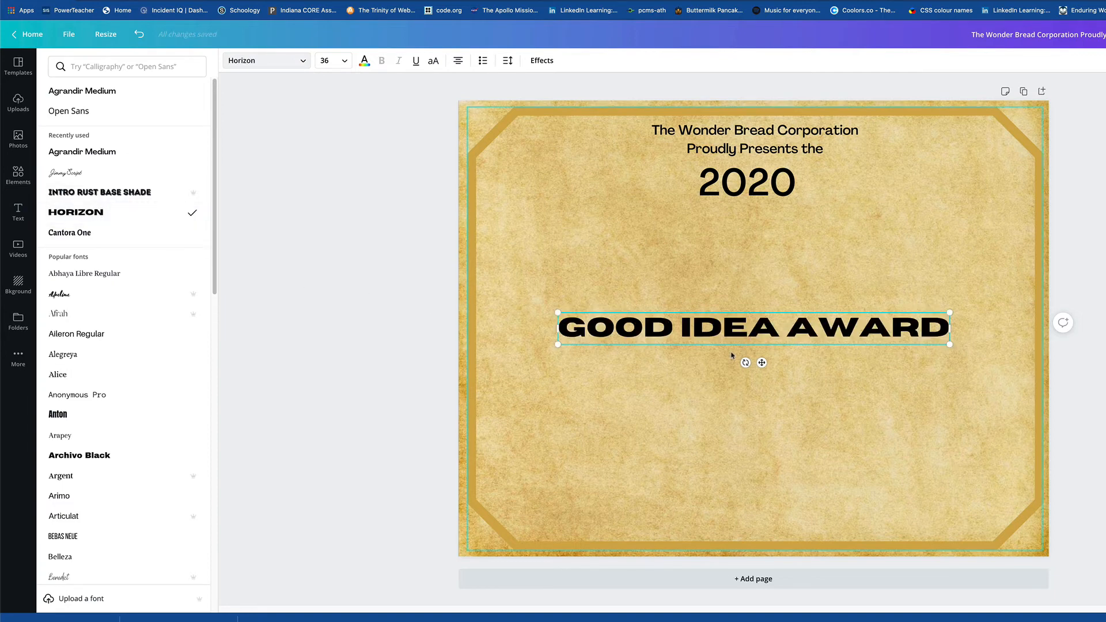
{"action": "left_click", "coordinate": [337, 64]}
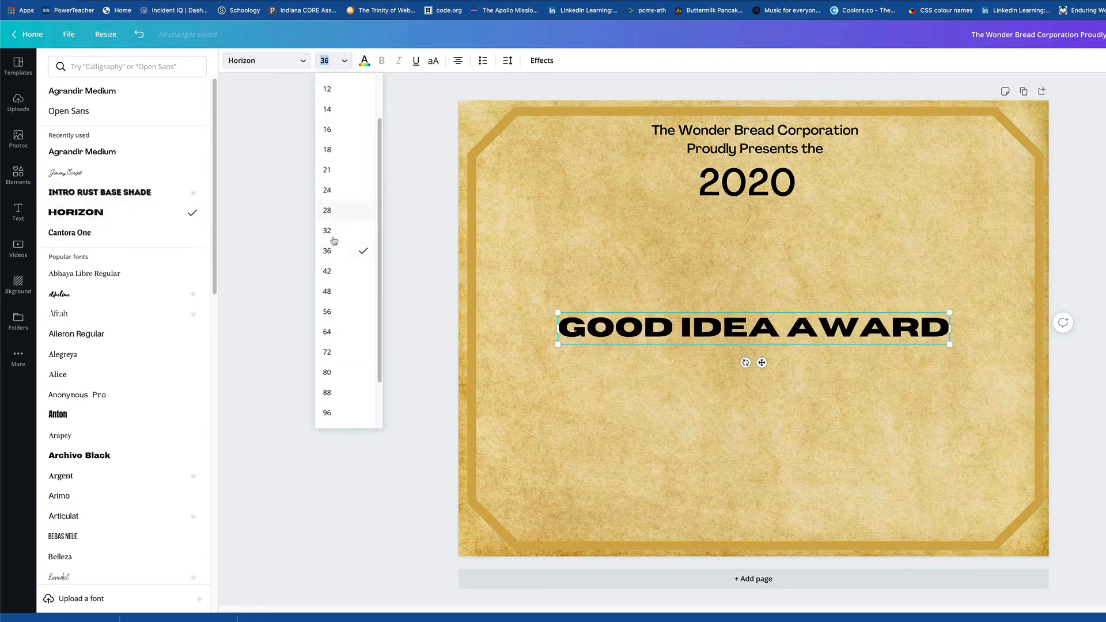
{"action": "left_click", "coordinate": [331, 271]}
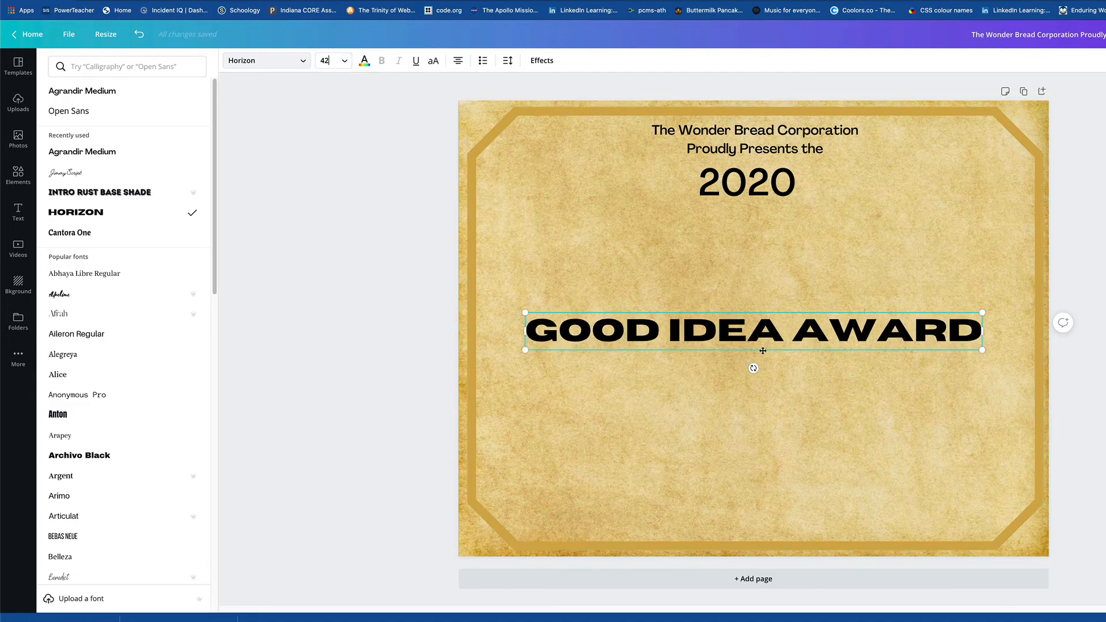
{"action": "left_click", "coordinate": [763, 349]}
{"action": "left_click_drag", "start_coordinate": [771, 333], "coordinate": [770, 233]}
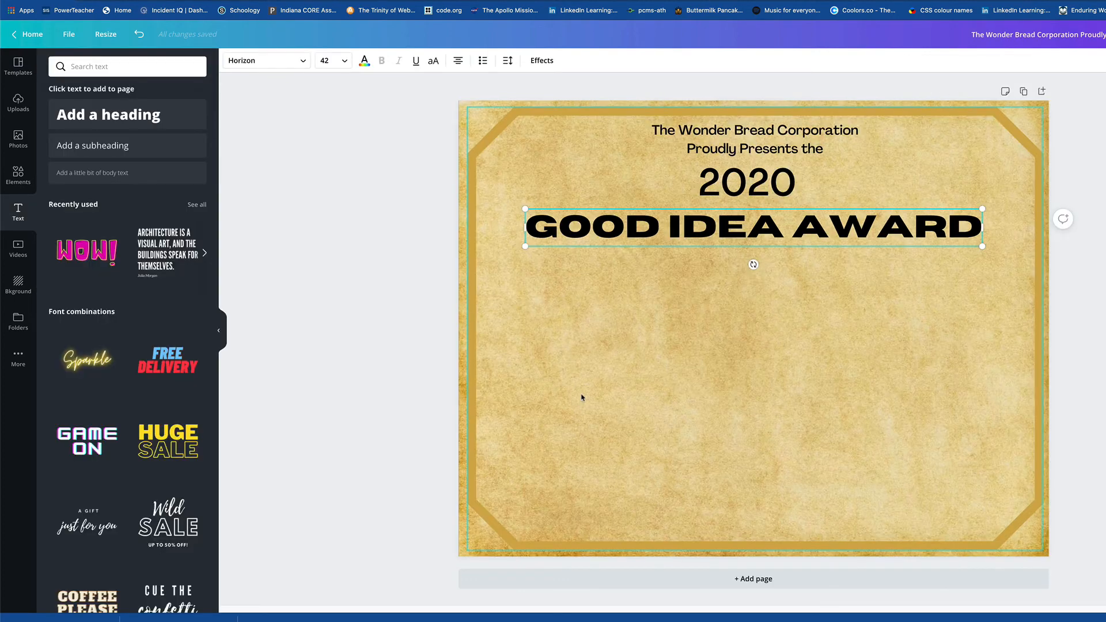
{"action": "left_click", "coordinate": [559, 388]}
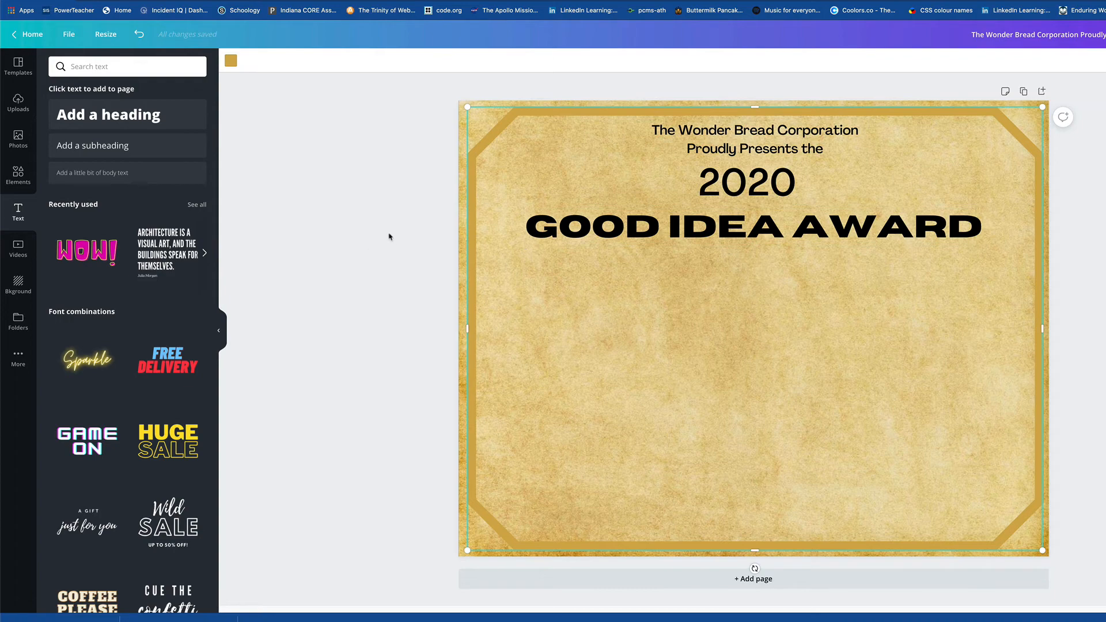
Add the uploaded cartoon light bulb image, shrink it and place it inside the border beside the presentation text, above the title's left end.
{"action": "left_click", "coordinate": [21, 104]}
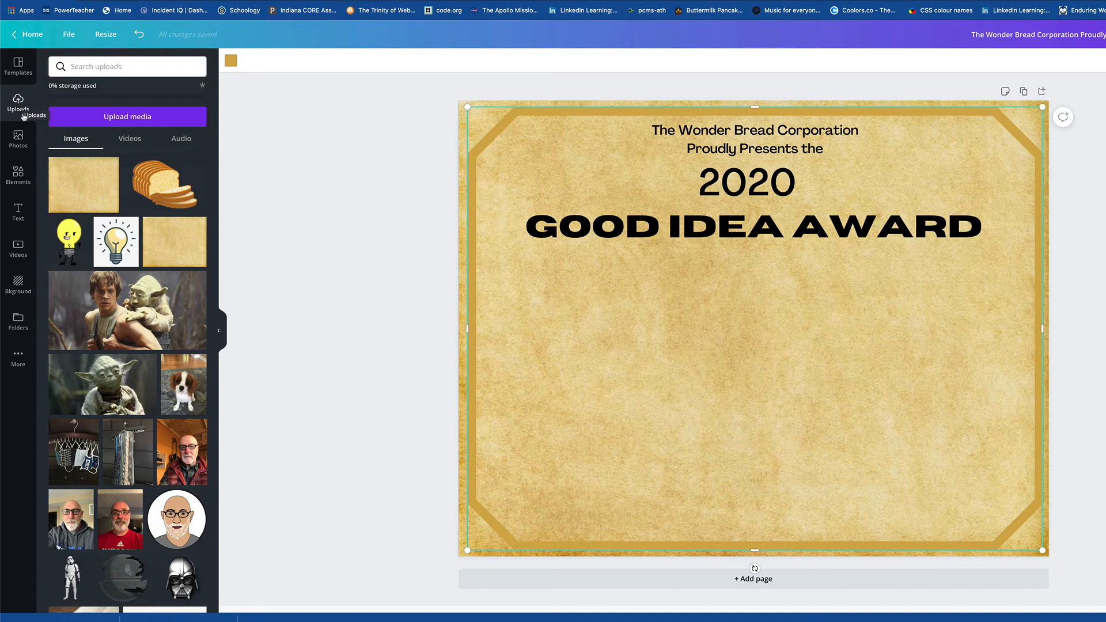
{"action": "left_click", "coordinate": [68, 242]}
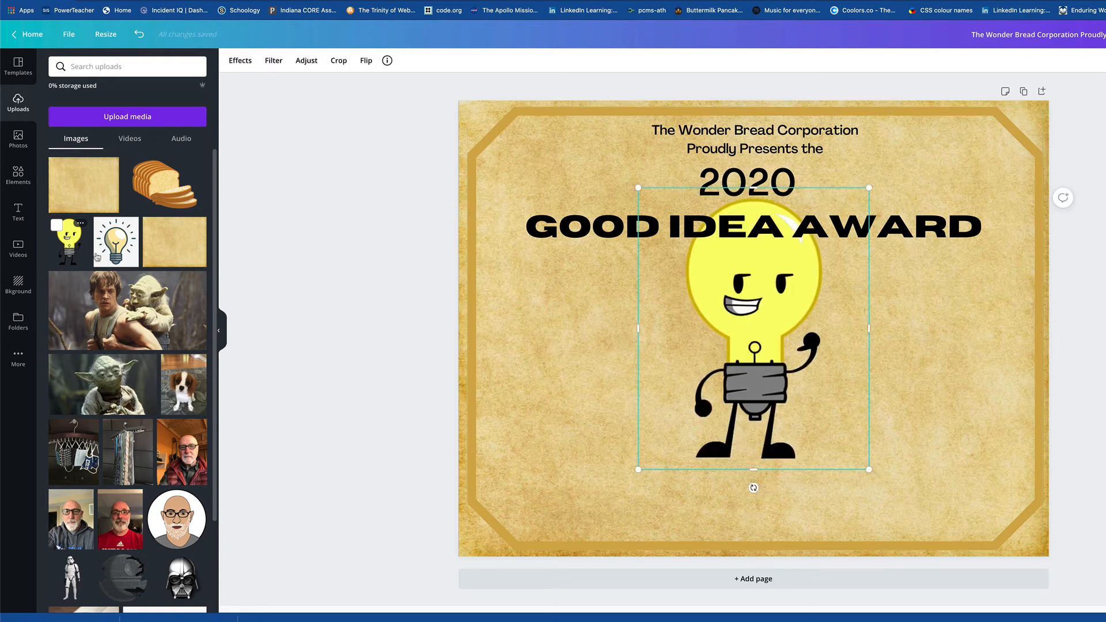
{"action": "left_click_drag", "start_coordinate": [753, 401], "coordinate": [753, 465]}
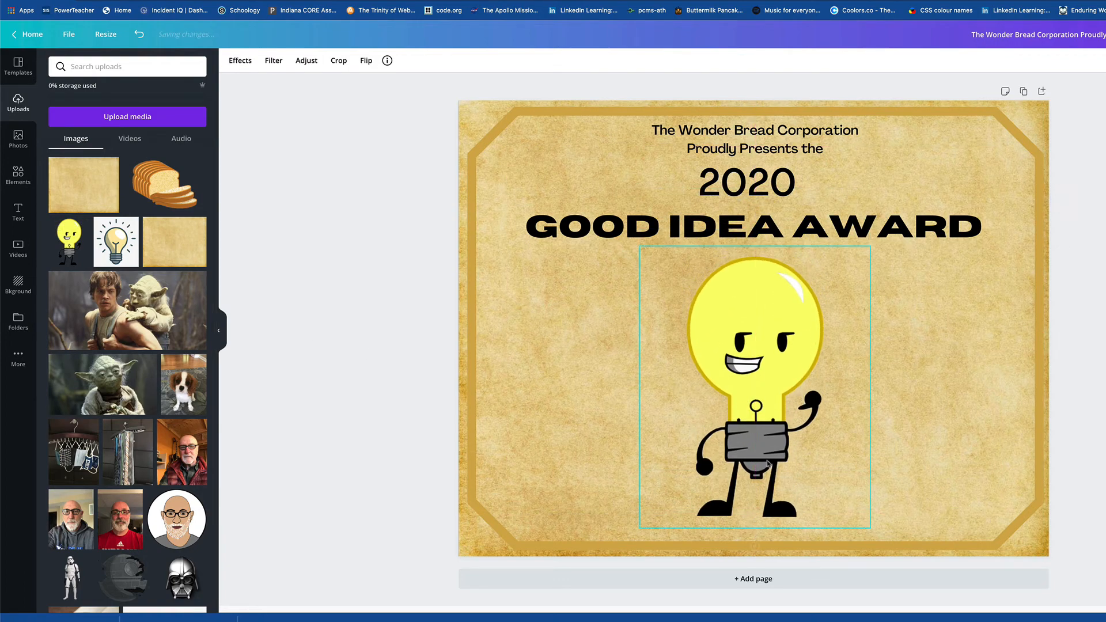
{"action": "left_click_drag", "start_coordinate": [638, 248], "coordinate": [597, 143]}
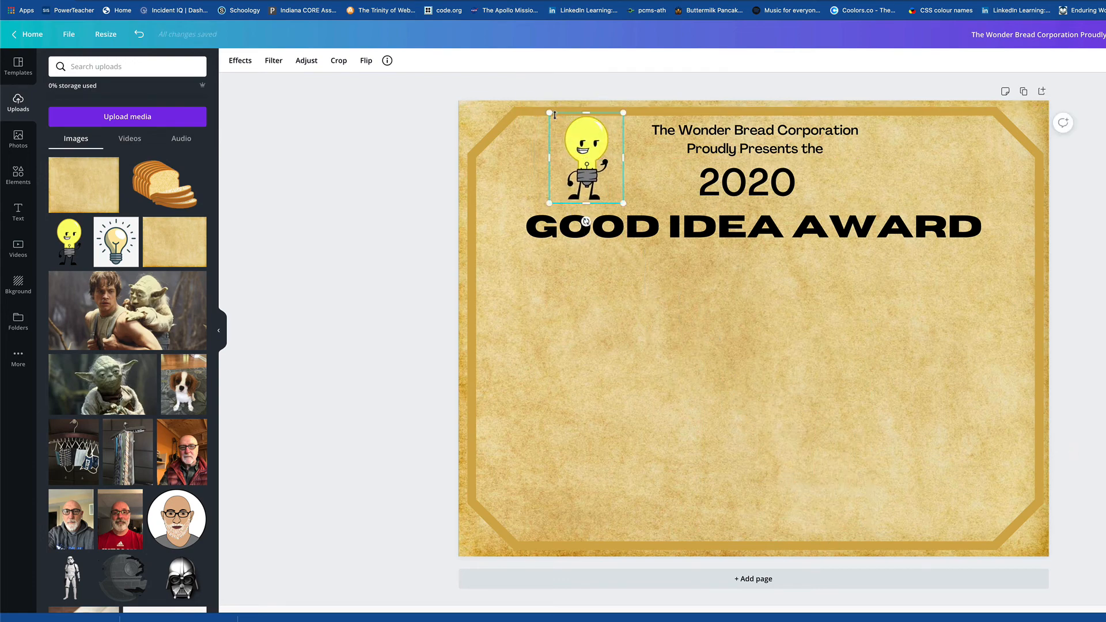
Duplicate the light bulb on the opposite side of the presentation text, flip the copy horizontally, and adjust both bulbs' horizontal positions.
{"action": "left_click_drag", "start_coordinate": [549, 112], "coordinate": [954, 160]}
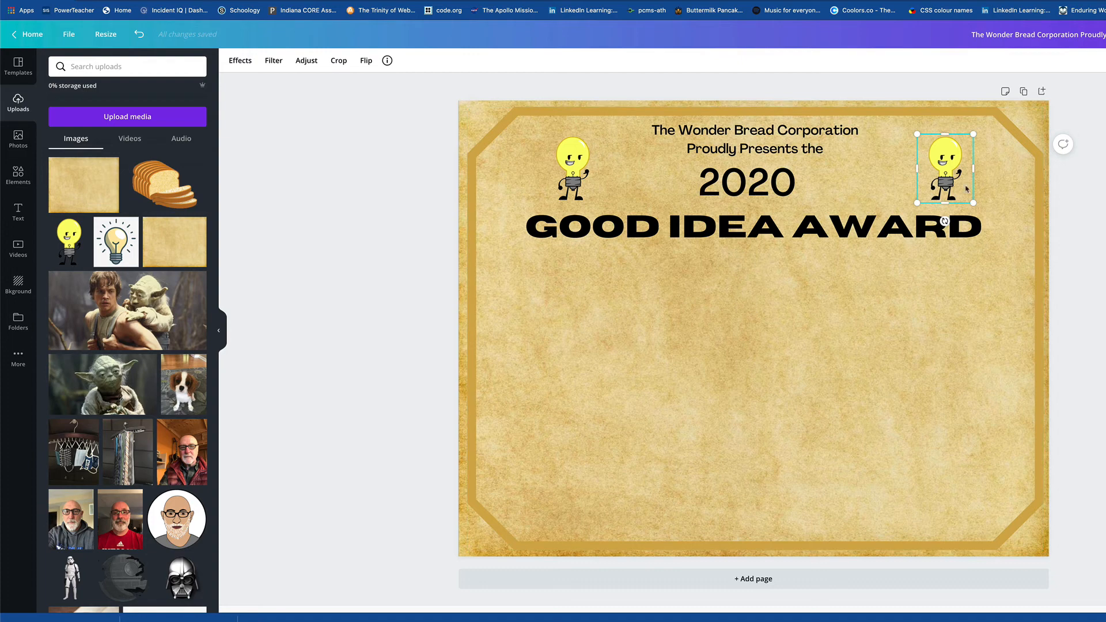
{"action": "left_click_drag", "start_coordinate": [951, 163], "coordinate": [944, 163]}
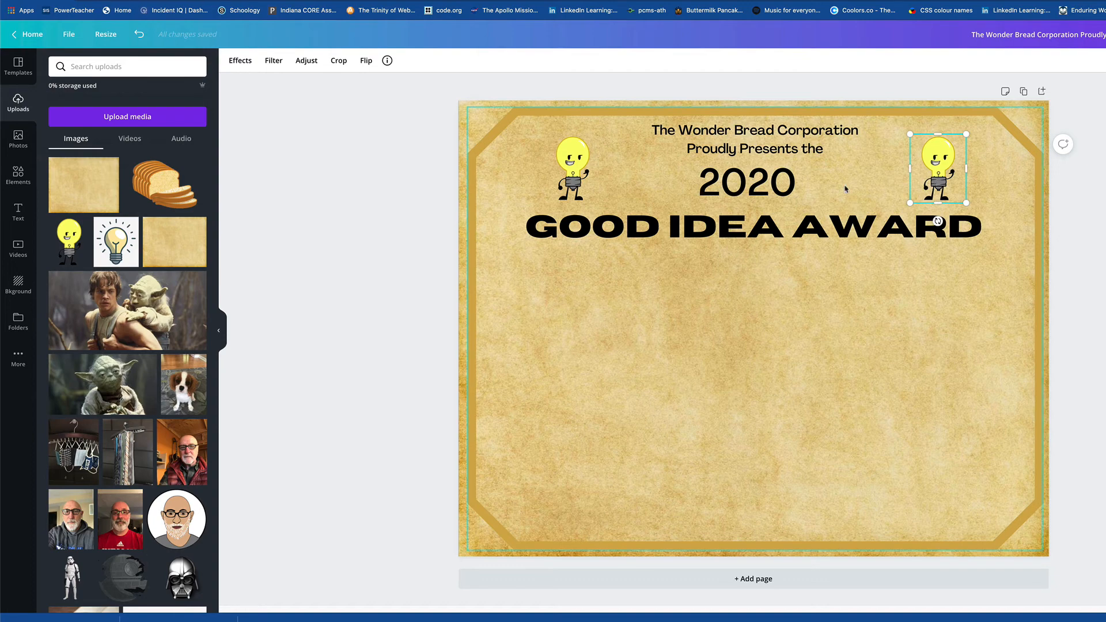
{"action": "left_click", "coordinate": [367, 63]}
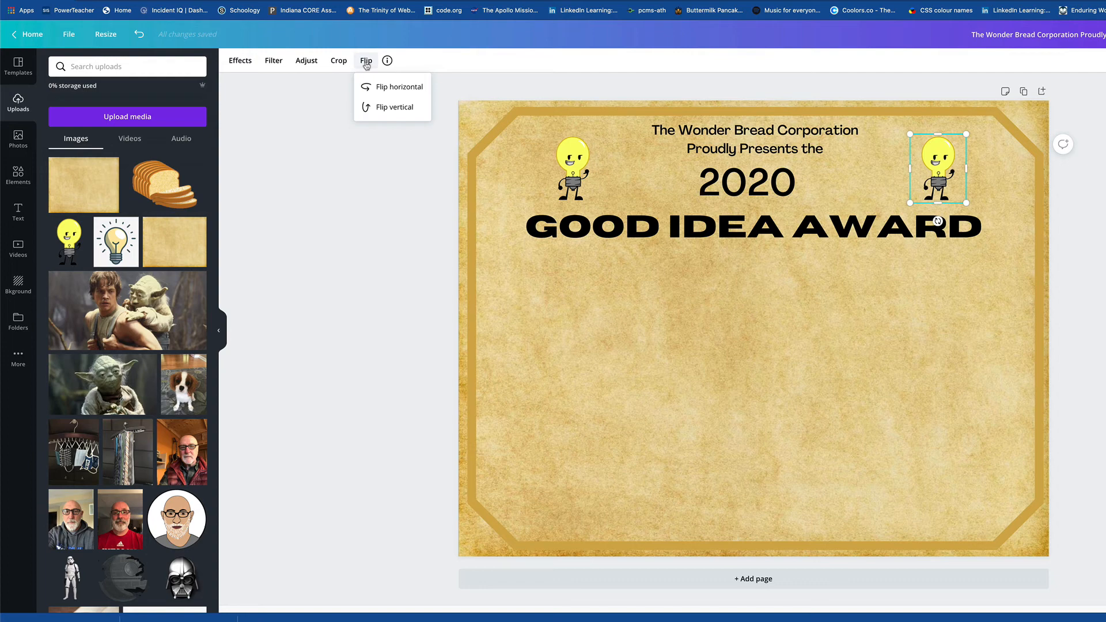
{"action": "left_click", "coordinate": [387, 87]}
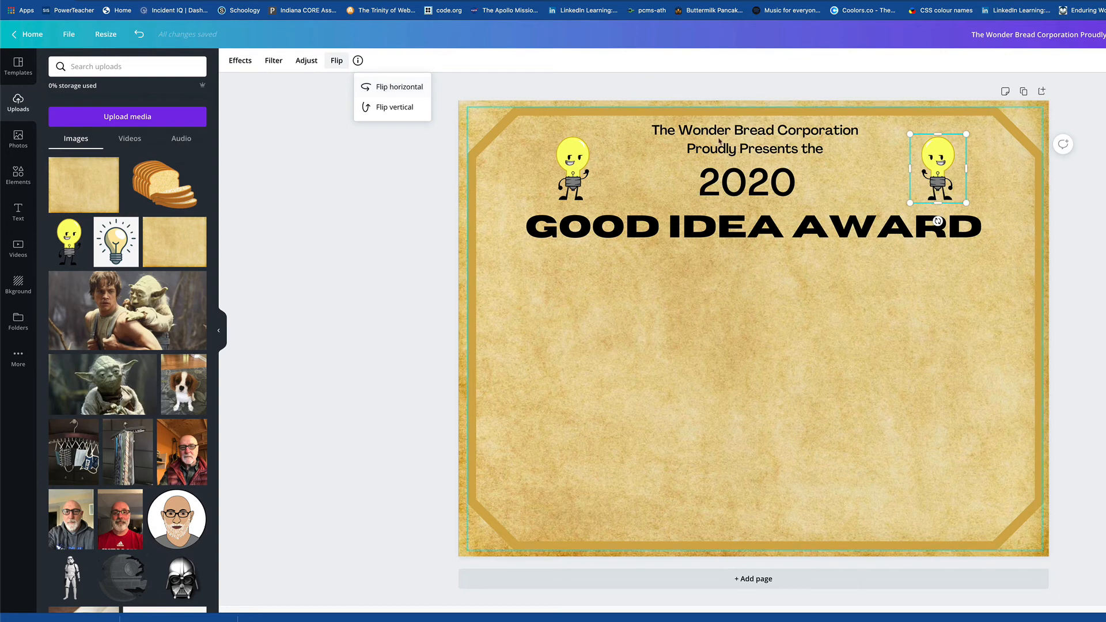
{"action": "left_click_drag", "start_coordinate": [939, 186], "coordinate": [934, 184]}
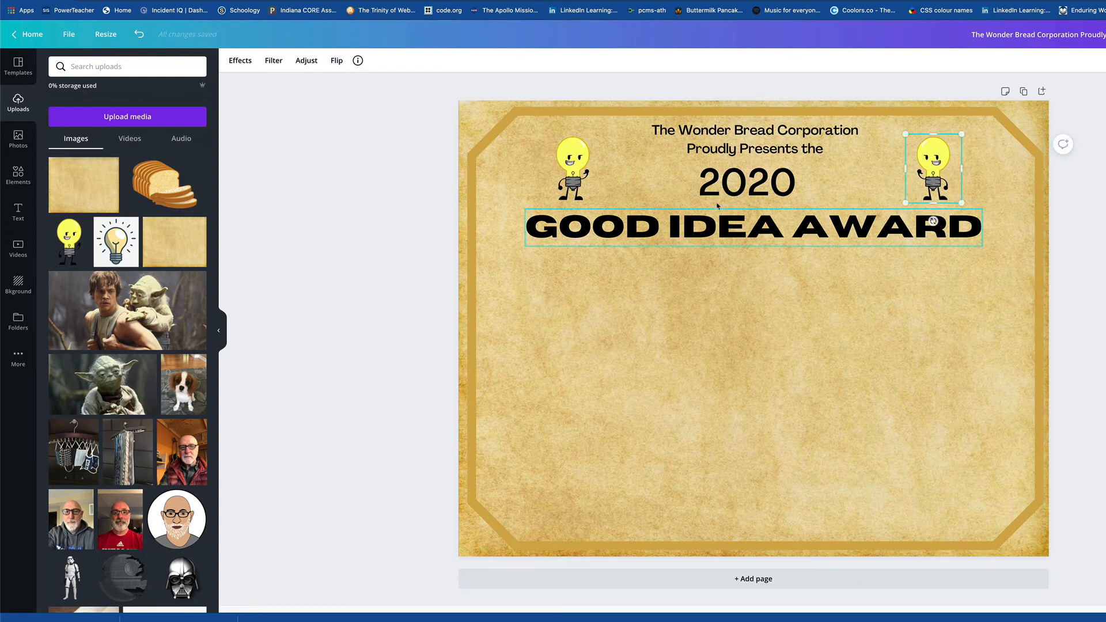
{"action": "left_click_drag", "start_coordinate": [573, 180], "coordinate": [577, 180]}
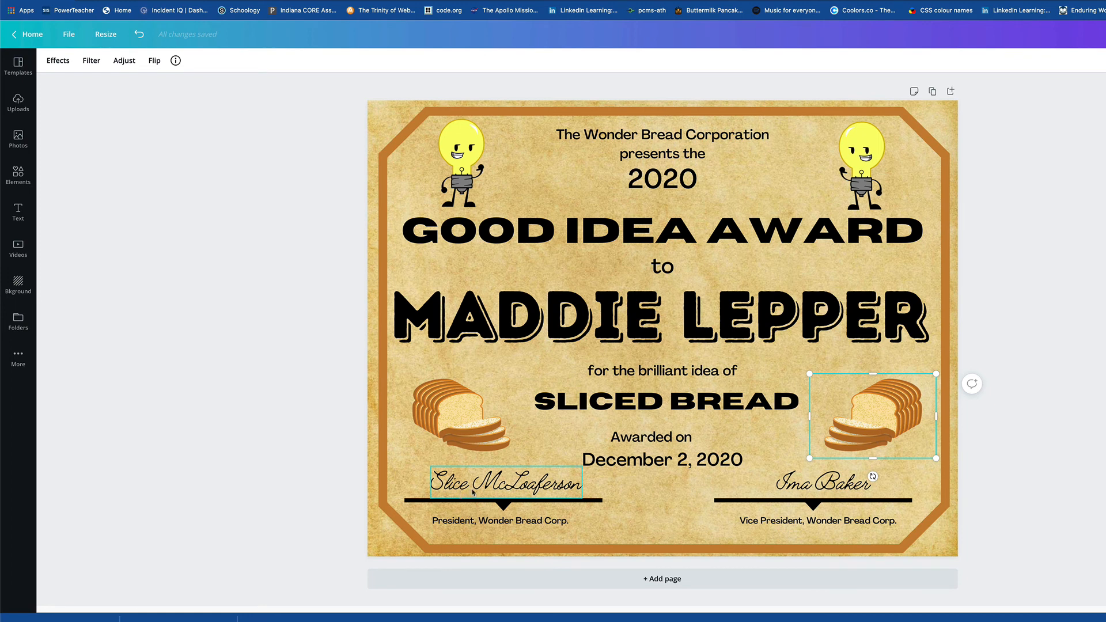
Lower the president's and vice president's script signatures so they rest on their signature lines.
{"action": "mouse_move", "coordinate": [484, 489]}
{"action": "left_mouse_down"}
{"action": "mouse_move", "coordinate": [498, 489]}
{"action": "mouse_move", "coordinate": [486, 493]}
{"action": "left_mouse_up"}
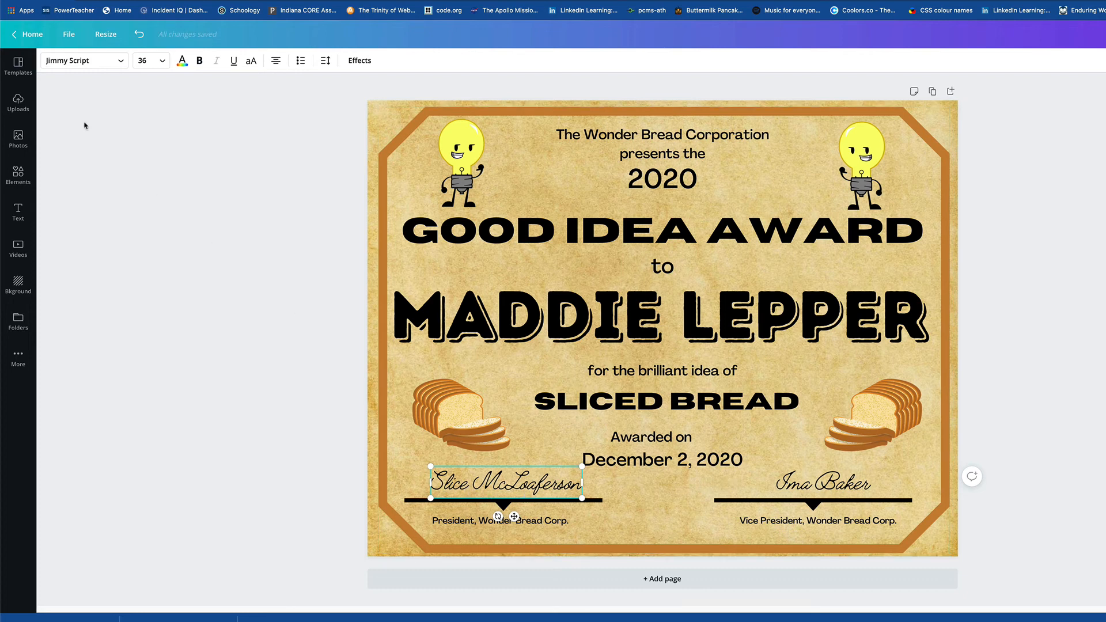
{"action": "left_click", "coordinate": [837, 490]}
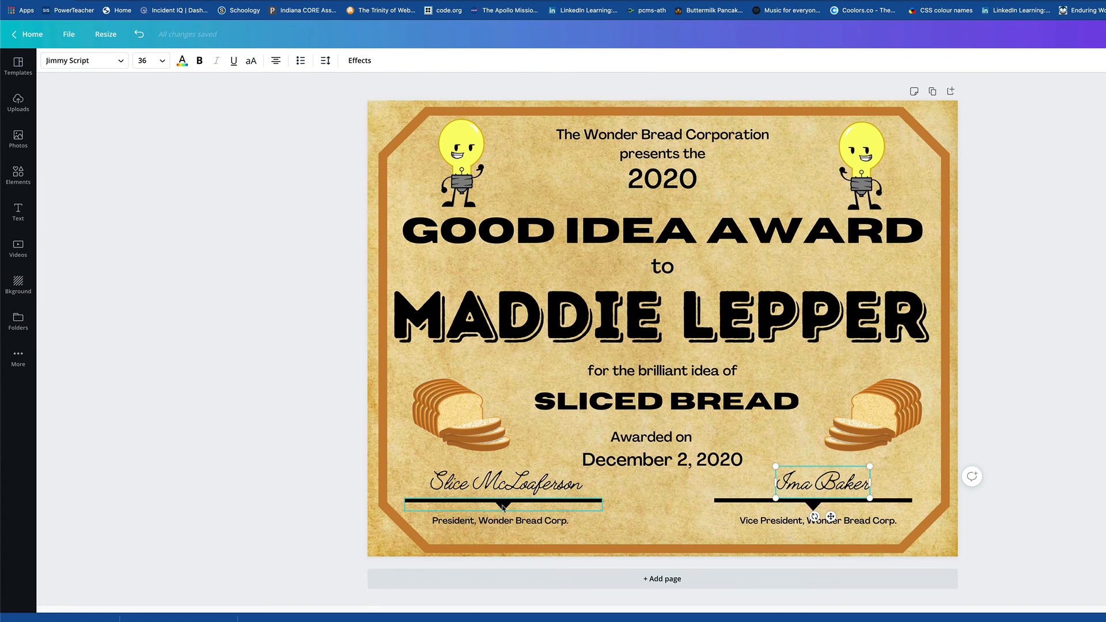
{"action": "left_click_drag", "start_coordinate": [506, 494], "coordinate": [504, 505]}
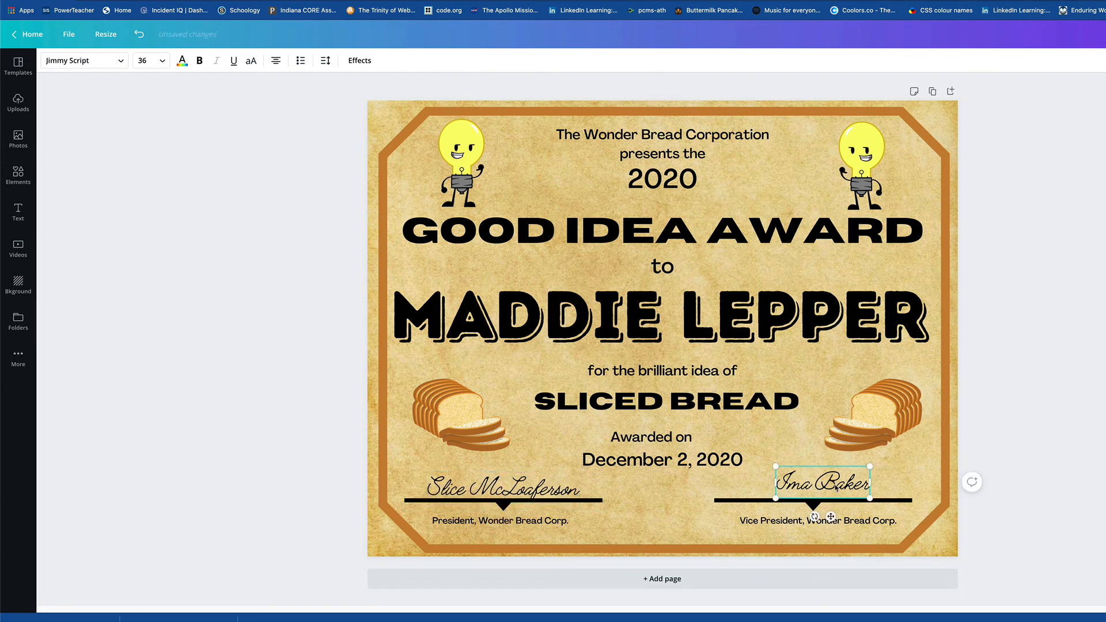
{"action": "left_click_drag", "start_coordinate": [837, 488], "coordinate": [830, 494]}
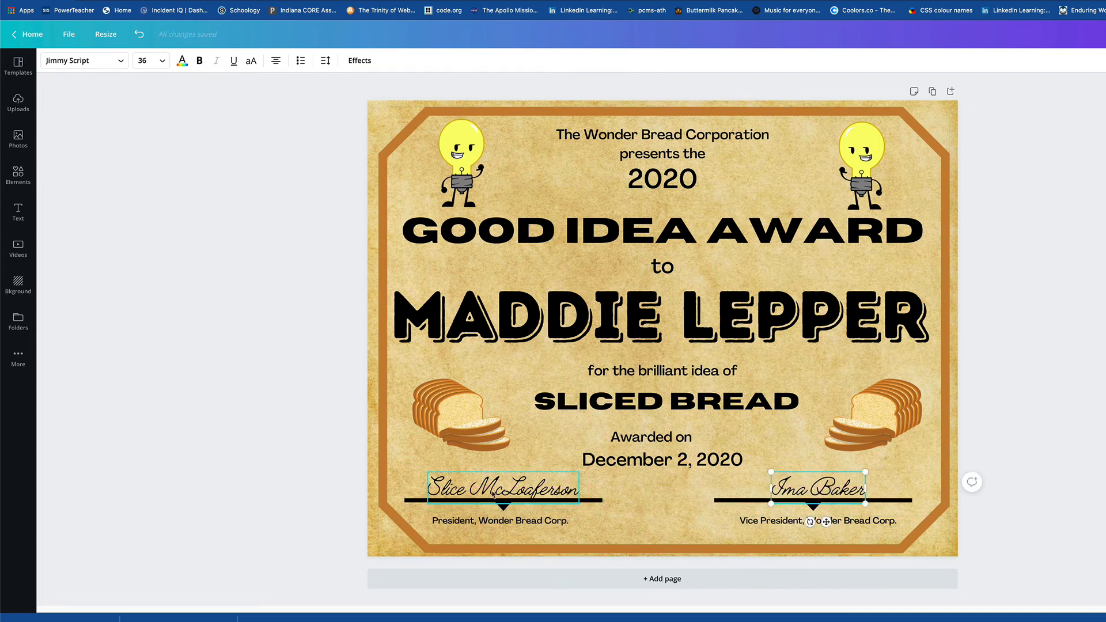
Browse the full collection of line elements for divider styles suitable as signature lines.
{"action": "left_click", "coordinate": [18, 179]}
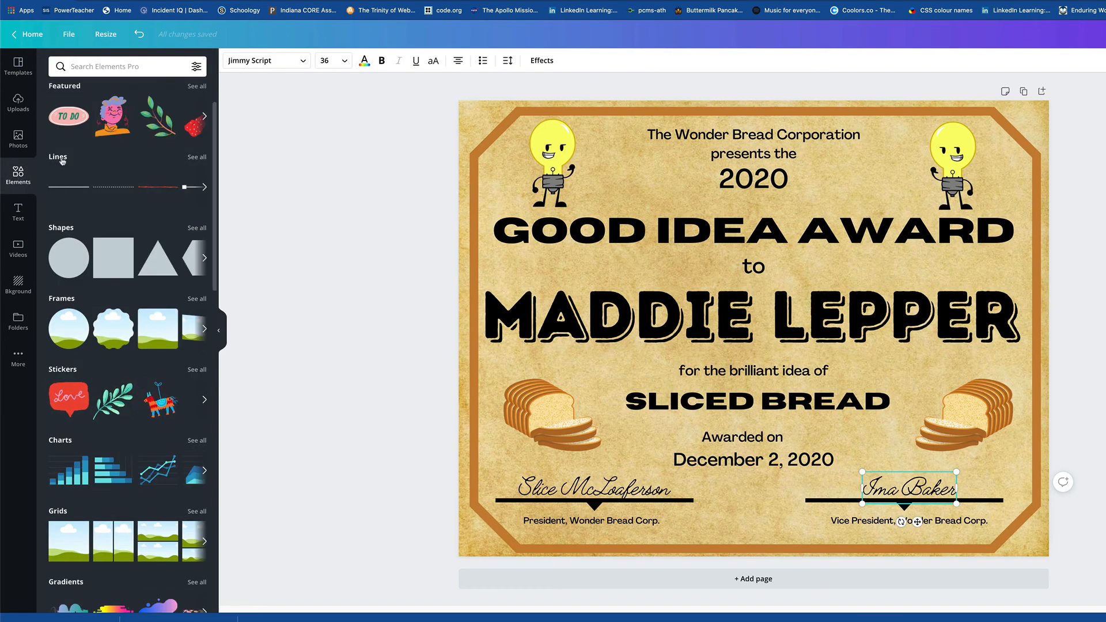
{"action": "left_click", "coordinate": [202, 159]}
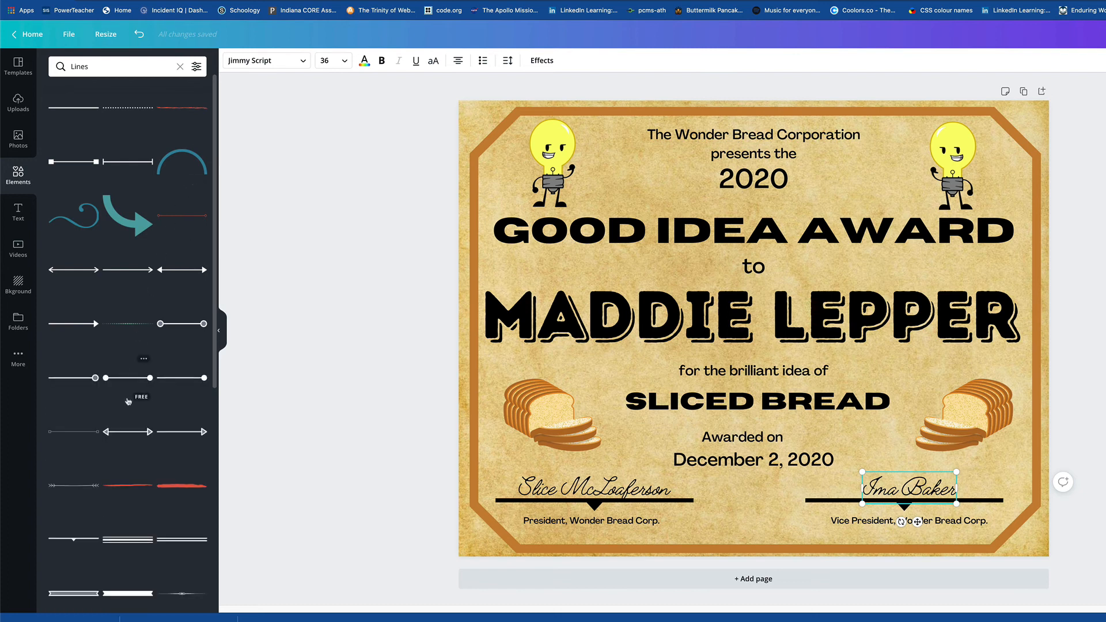
{"action": "scroll", "coordinate": [128, 401], "scroll_direction": "down", "scroll_amount": 1}
{"action": "scroll", "coordinate": [128, 401], "scroll_direction": "down", "scroll_amount": 3}
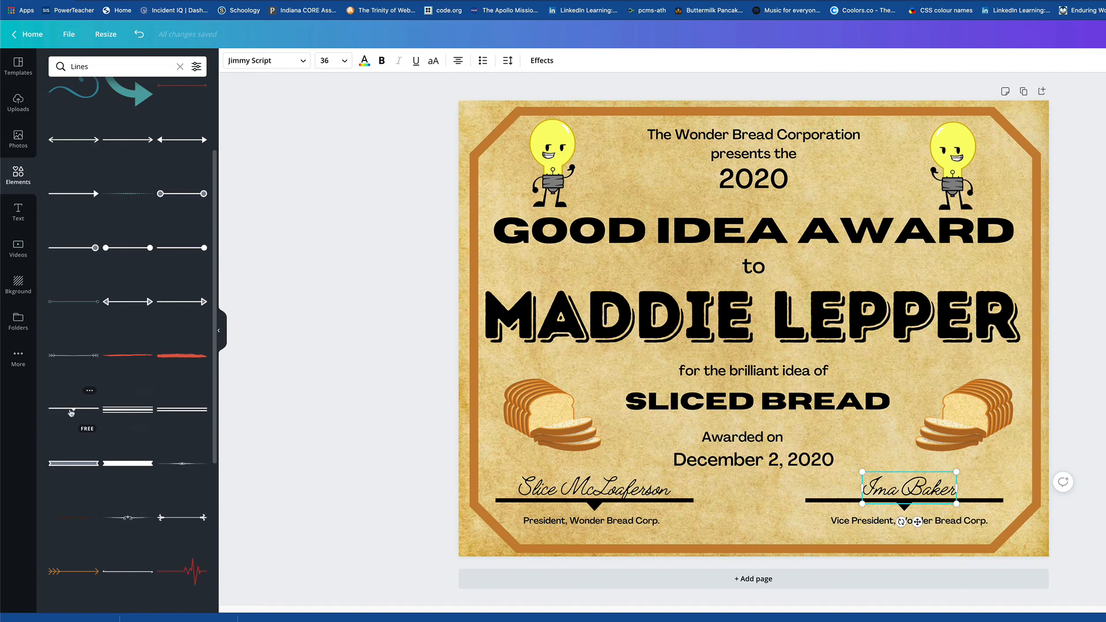
{"action": "scroll", "coordinate": [73, 411], "scroll_direction": "down", "scroll_amount": 6}
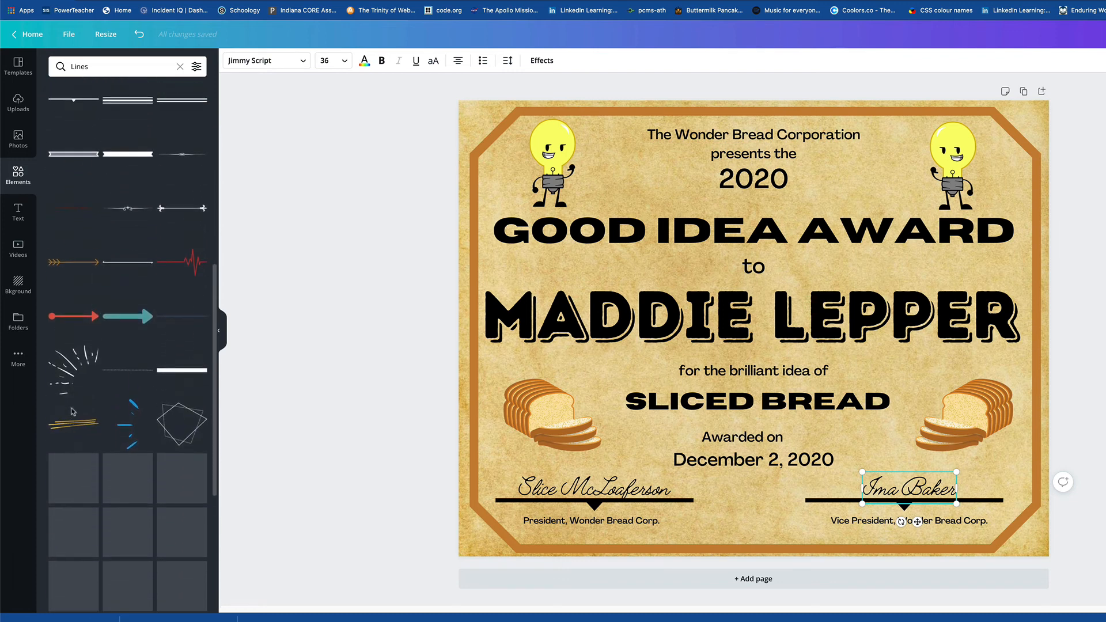
{"action": "scroll", "coordinate": [73, 411], "scroll_direction": "up", "scroll_amount": 5}
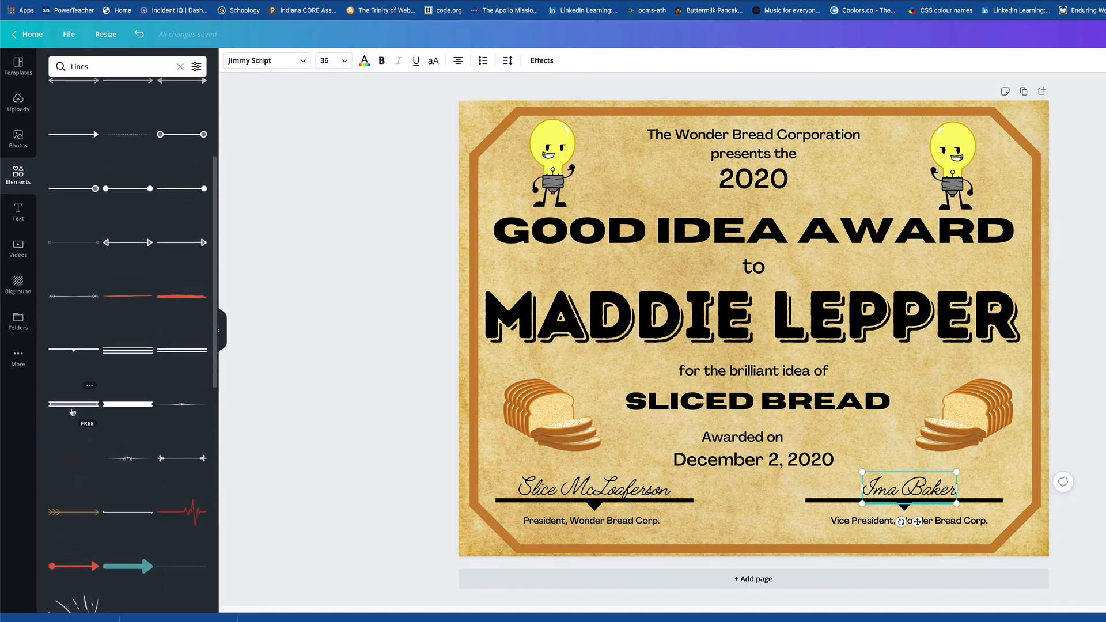
{"action": "scroll", "coordinate": [72, 411], "scroll_direction": "up", "scroll_amount": 1}
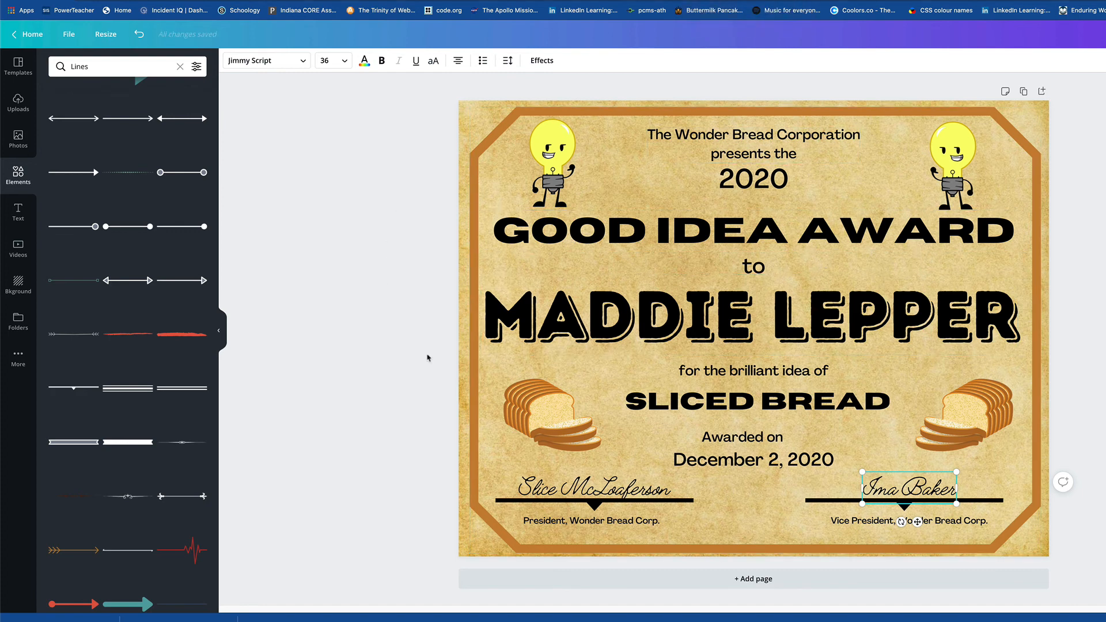
Examine the certificate's title, light bulbs, recipient name, presentation text and both signatures for their formatting and placement.
{"action": "left_click", "coordinate": [723, 229]}
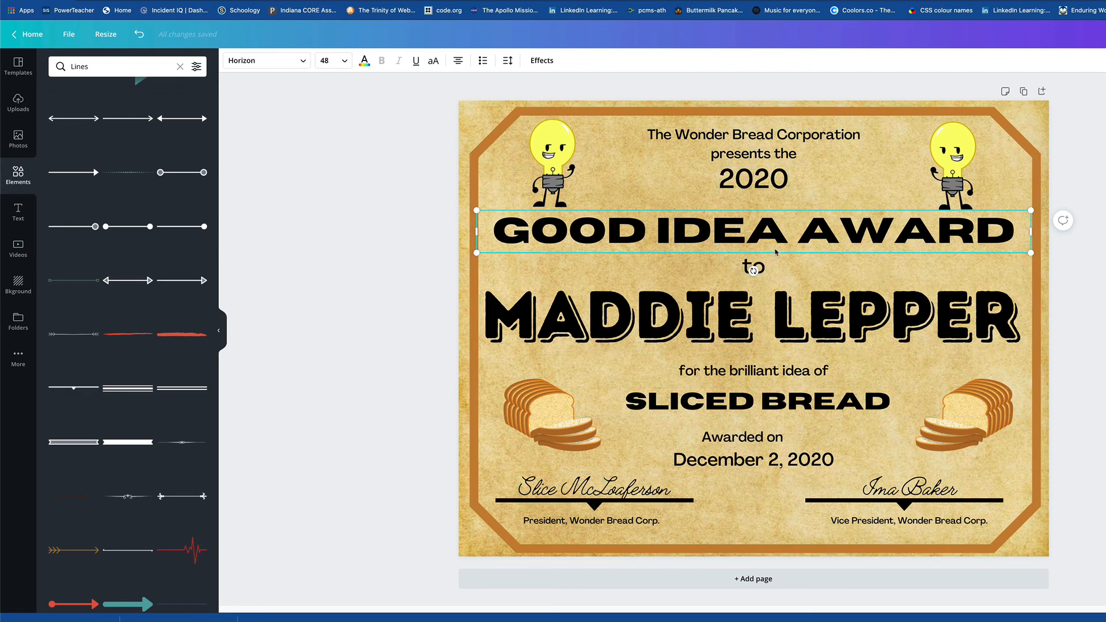
{"action": "left_click", "coordinate": [757, 228]}
{"action": "left_click", "coordinate": [567, 173]}
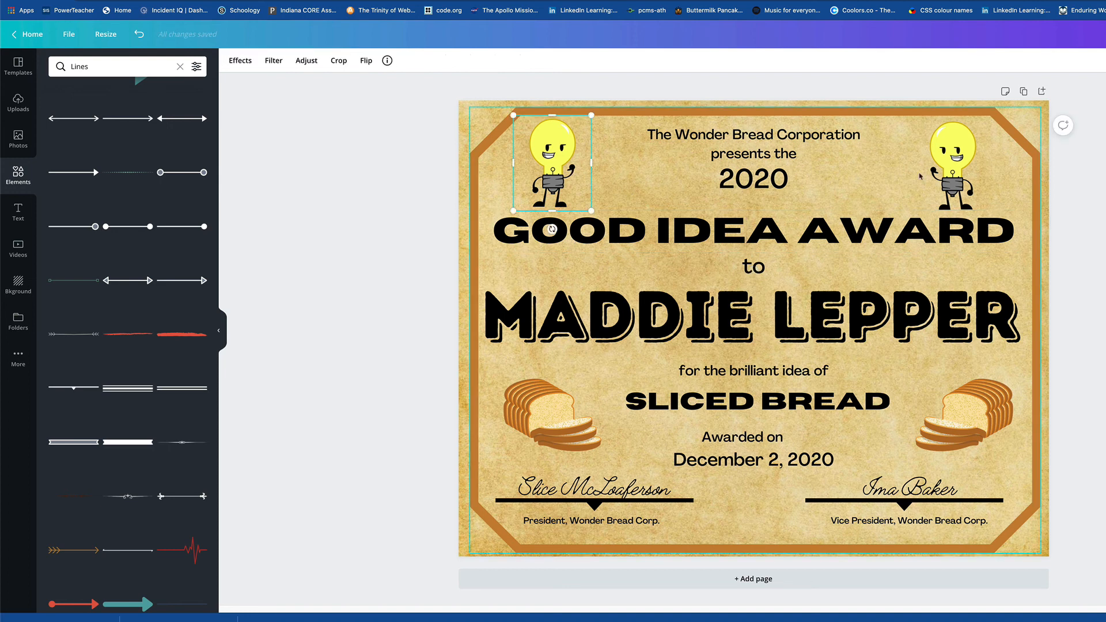
{"action": "left_click", "coordinate": [921, 175]}
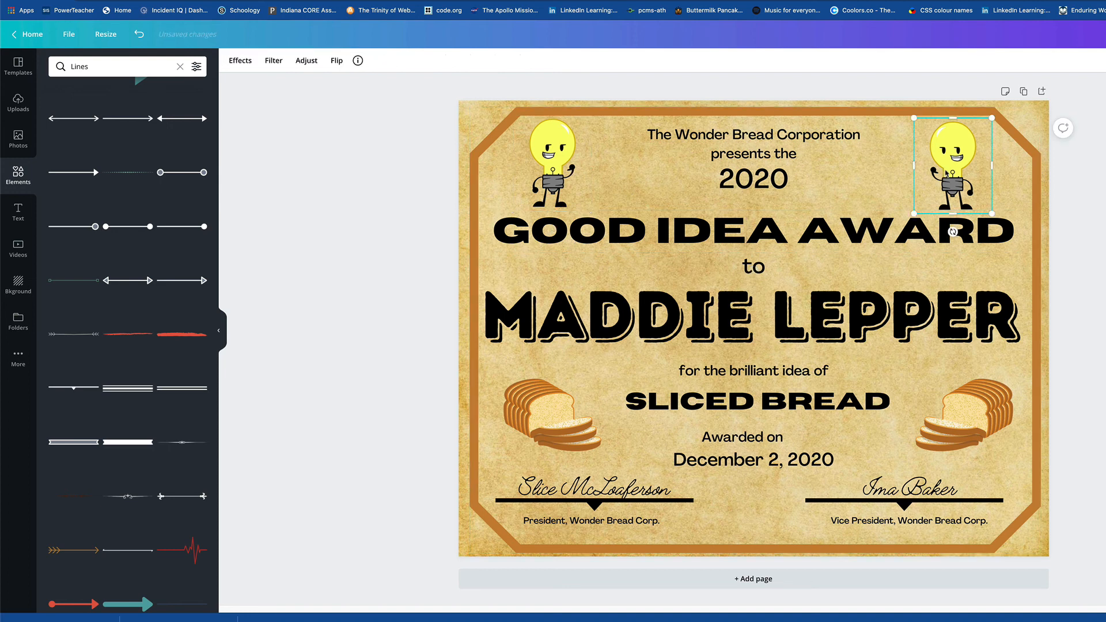
{"action": "left_click", "coordinate": [763, 341]}
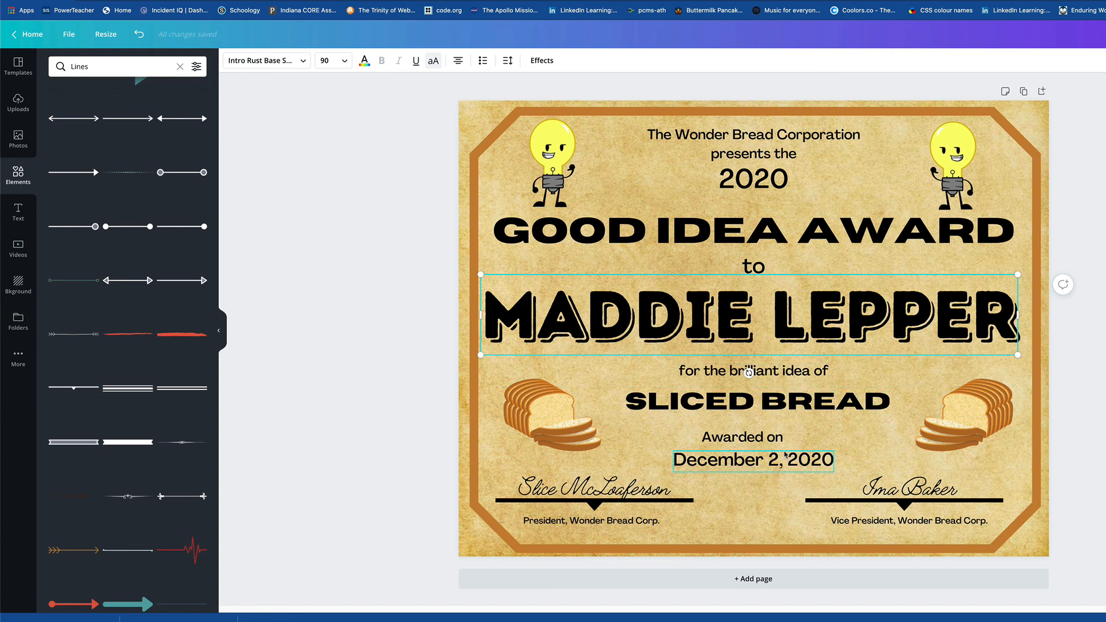
{"action": "left_click", "coordinate": [758, 158]}
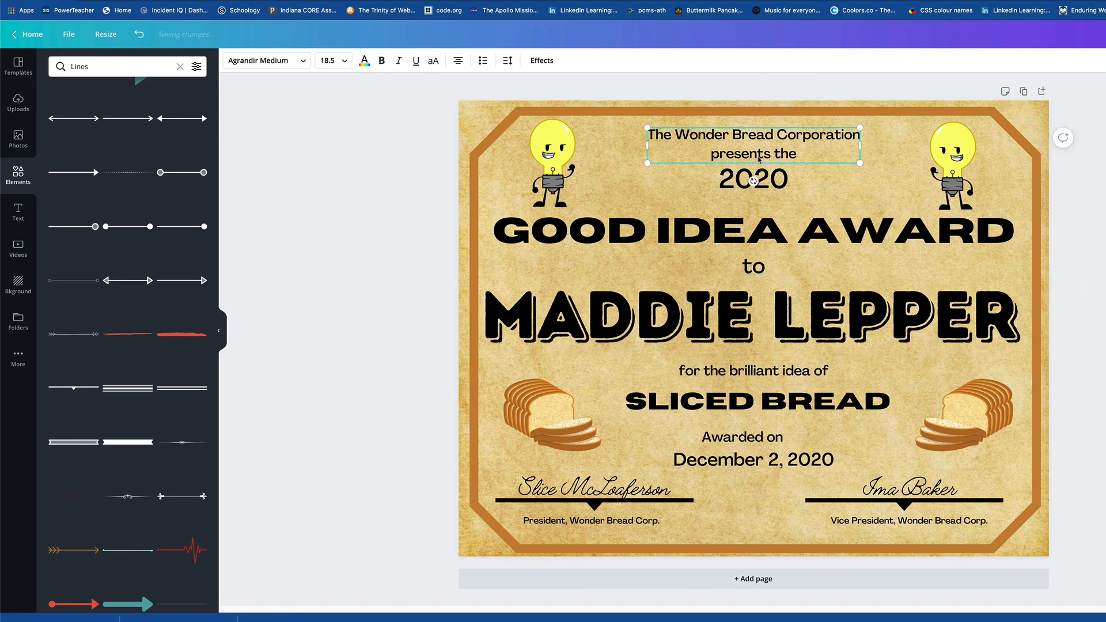
{"action": "left_click", "coordinate": [614, 497]}
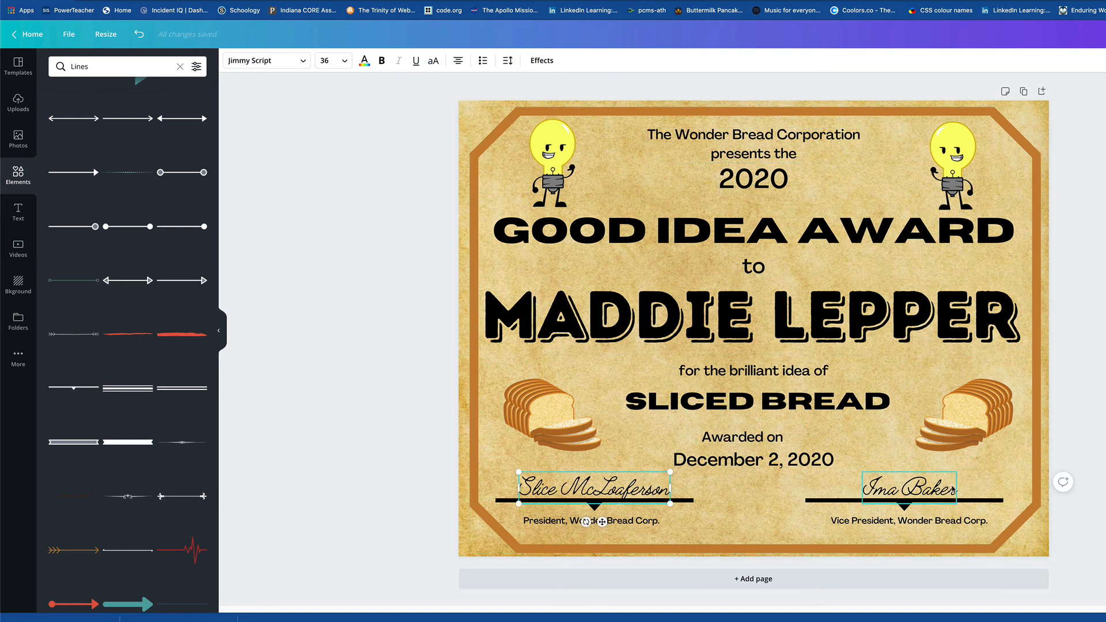
{"action": "left_click", "coordinate": [928, 495]}
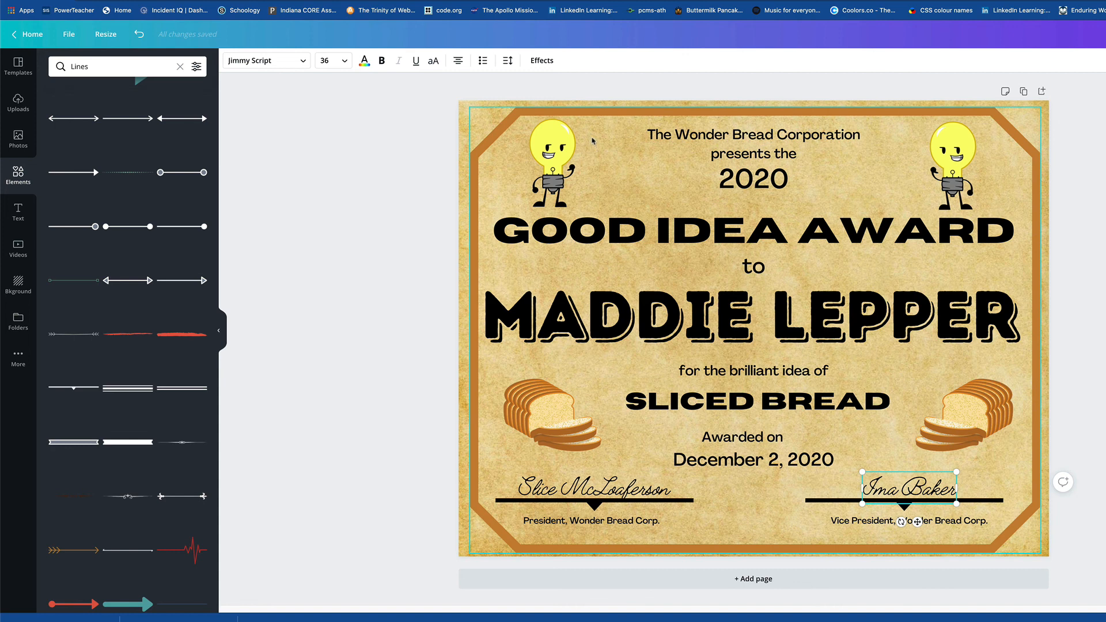